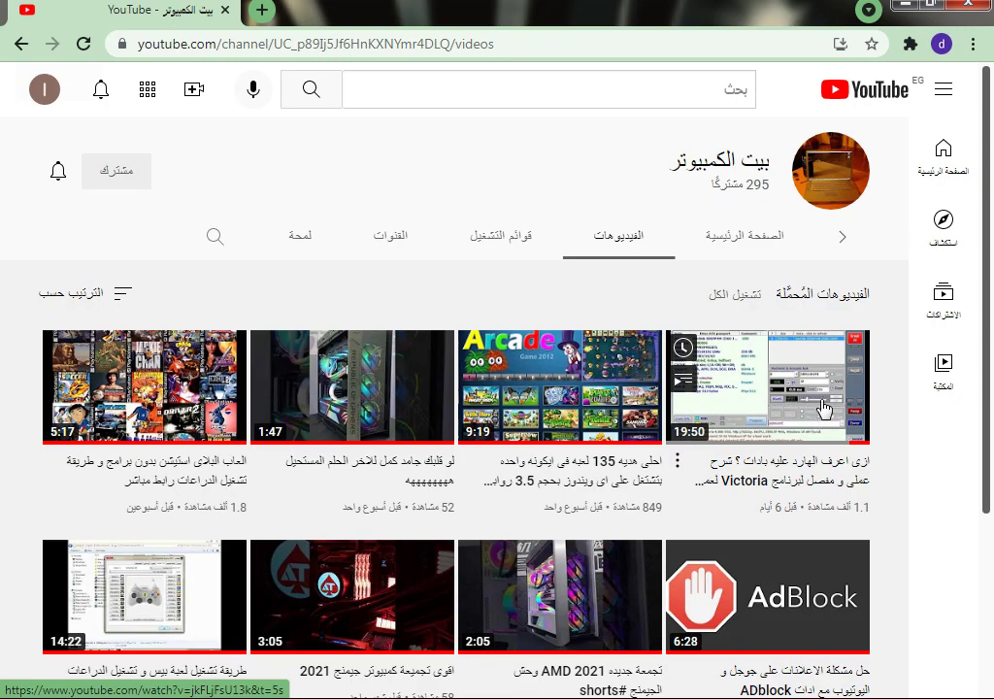
# Switch from the browser to Hard Disk Sentinel and place its restored, non-maximized window over the desktop
pyautogui.click(904, 3)
pyautogui.doubleClick(260, 330)
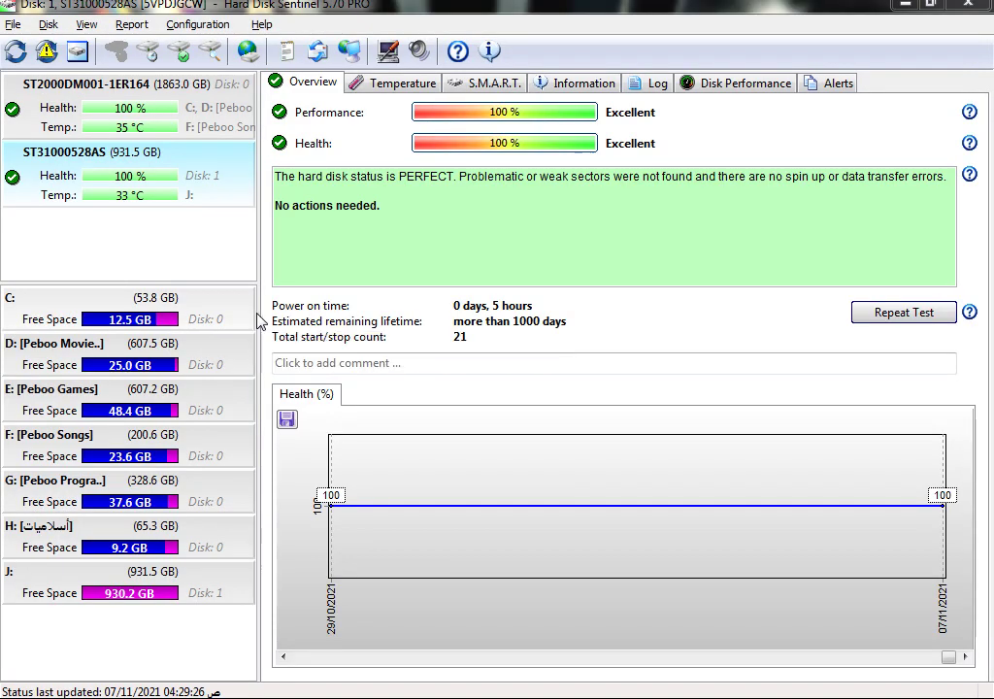
pyautogui.moveTo(676, 10); pyautogui.dragTo(614, 90)
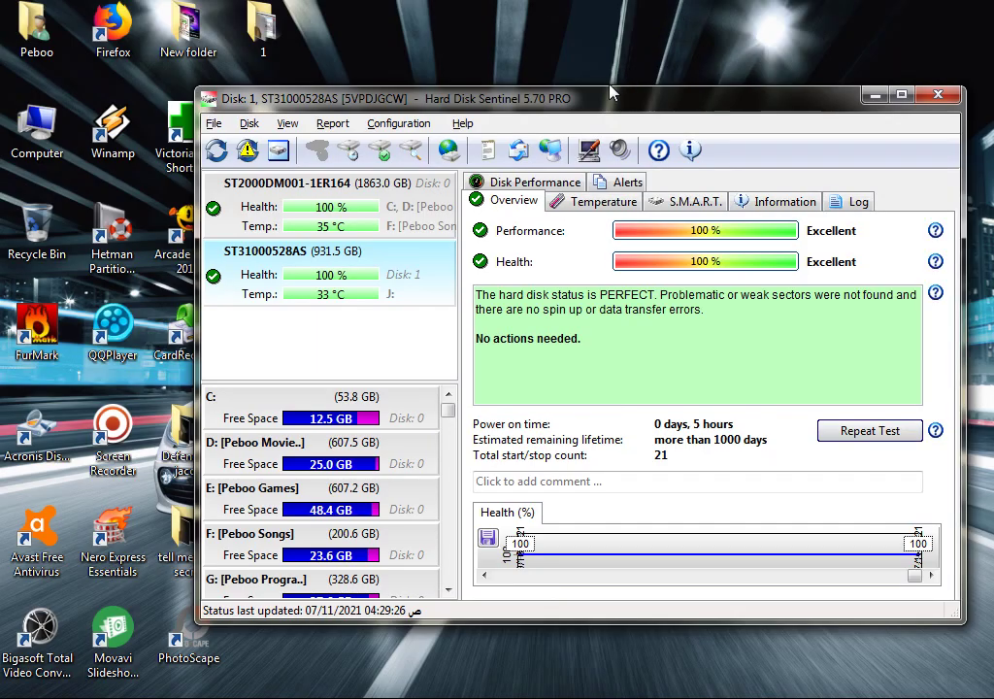
pyautogui.moveTo(457, 97); pyautogui.dragTo(684, 112)
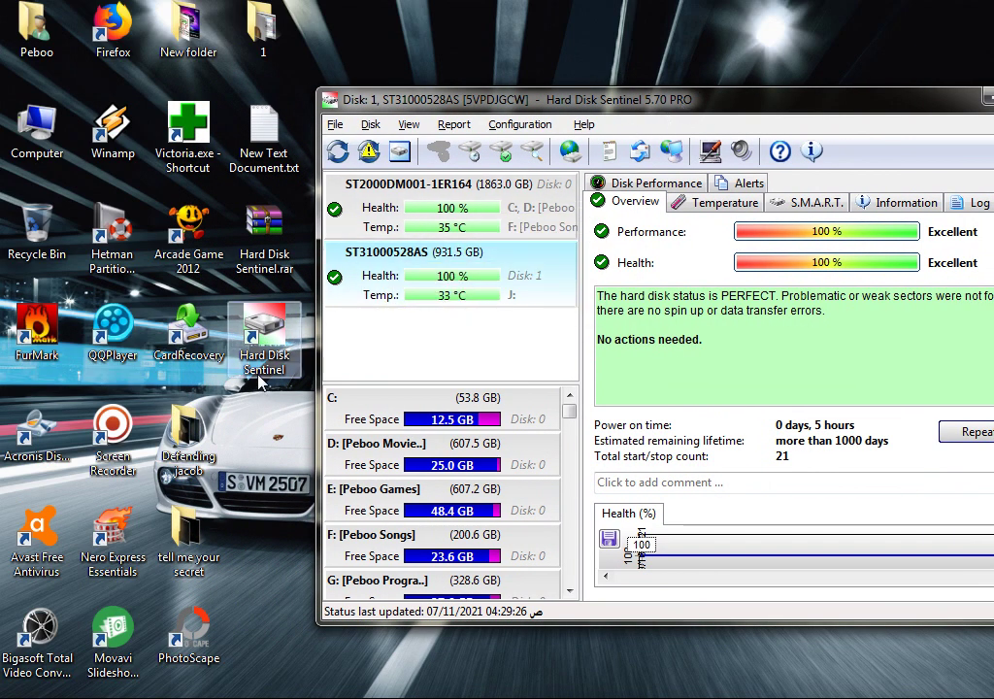
pyautogui.moveTo(536, 89); pyautogui.dragTo(457, 88)
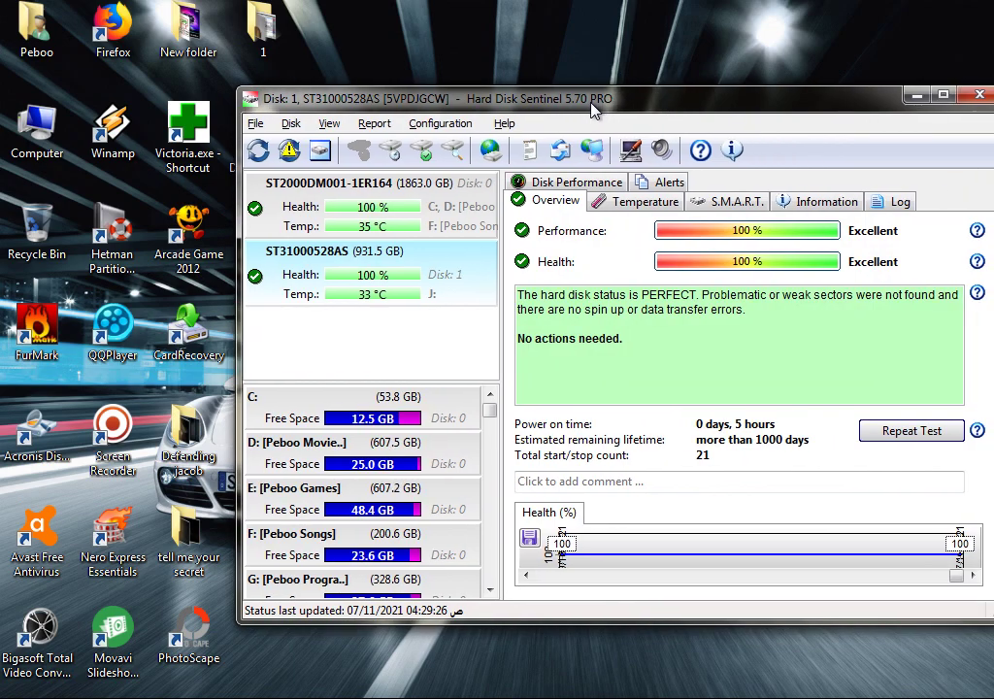
pyautogui.moveTo(594, 101); pyautogui.dragTo(557, 102)
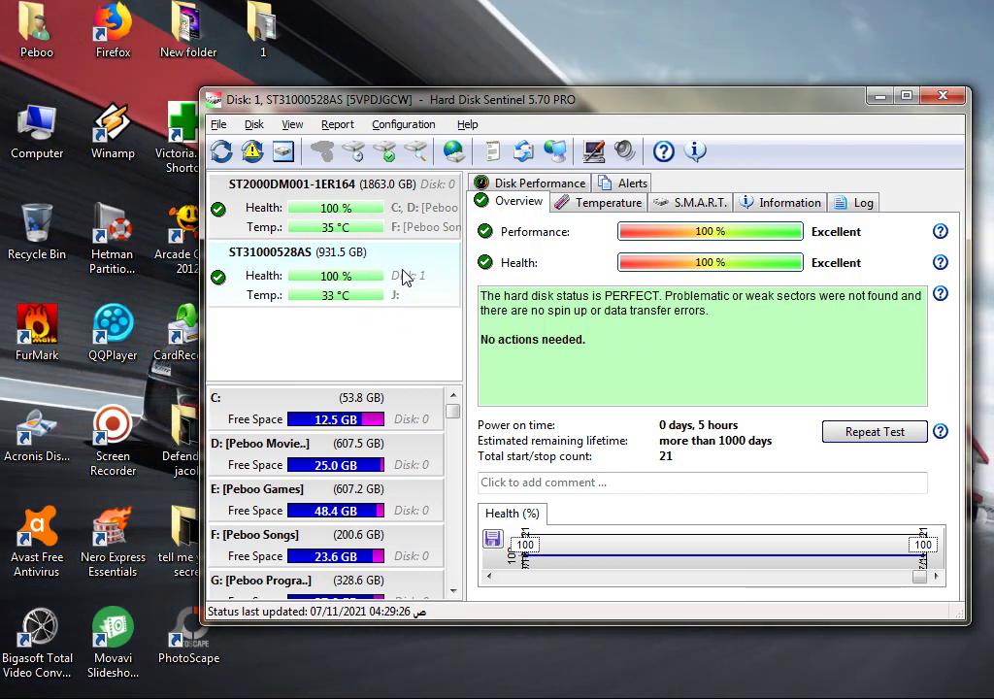
# Compare the health overviews of the ST2000DM001-1ER164 and ST31000528AS drives, ending on the ST31000528AS
pyautogui.click(413, 218)
pyautogui.click(410, 277)
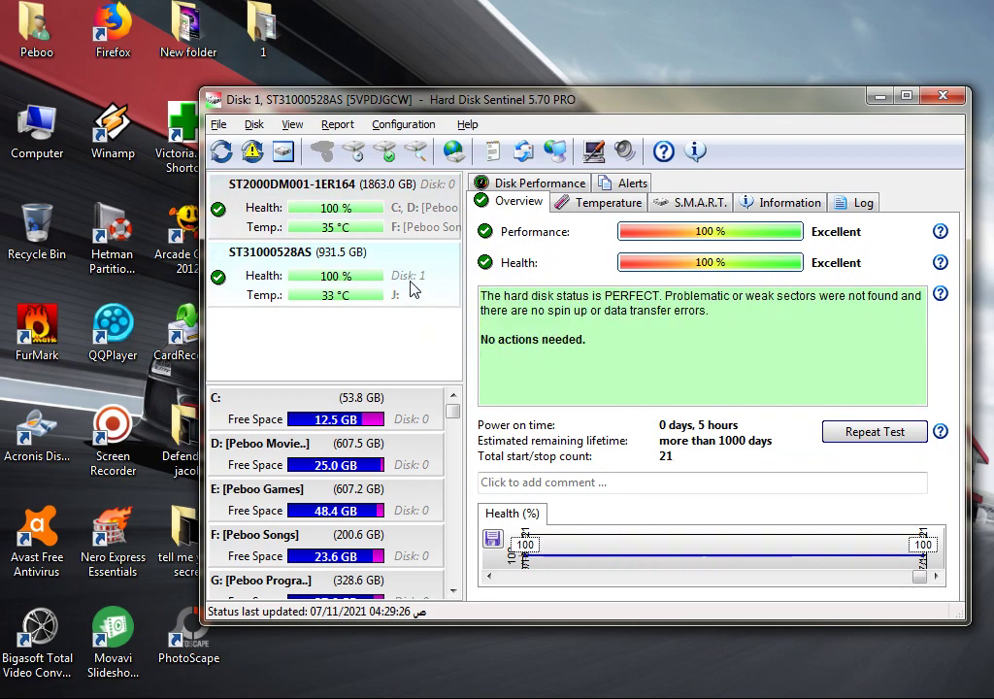
pyautogui.click(410, 218)
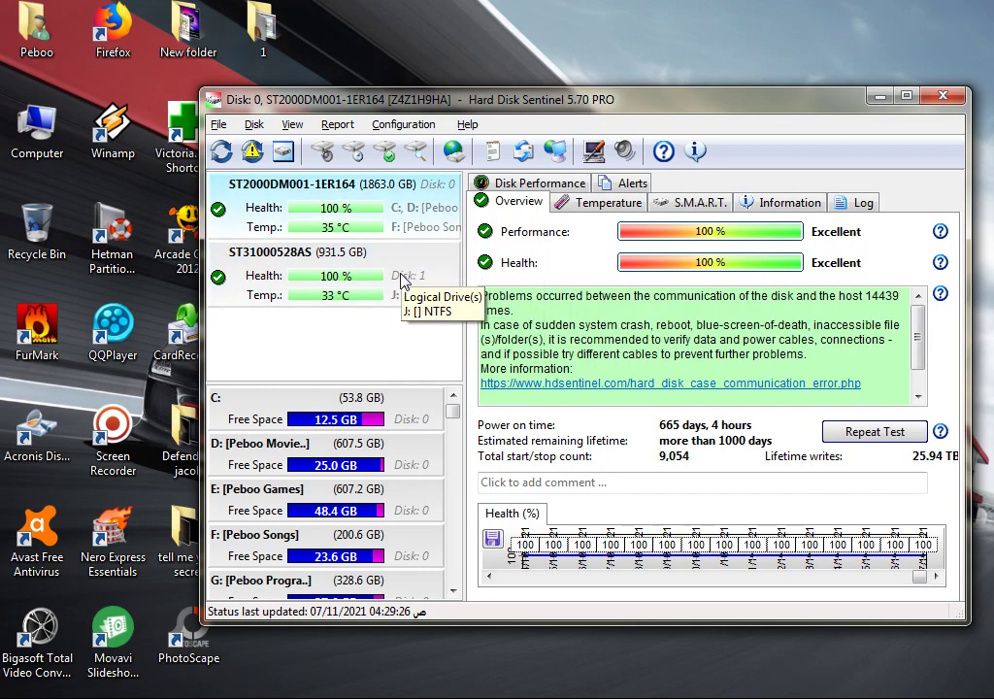
pyautogui.click(403, 279)
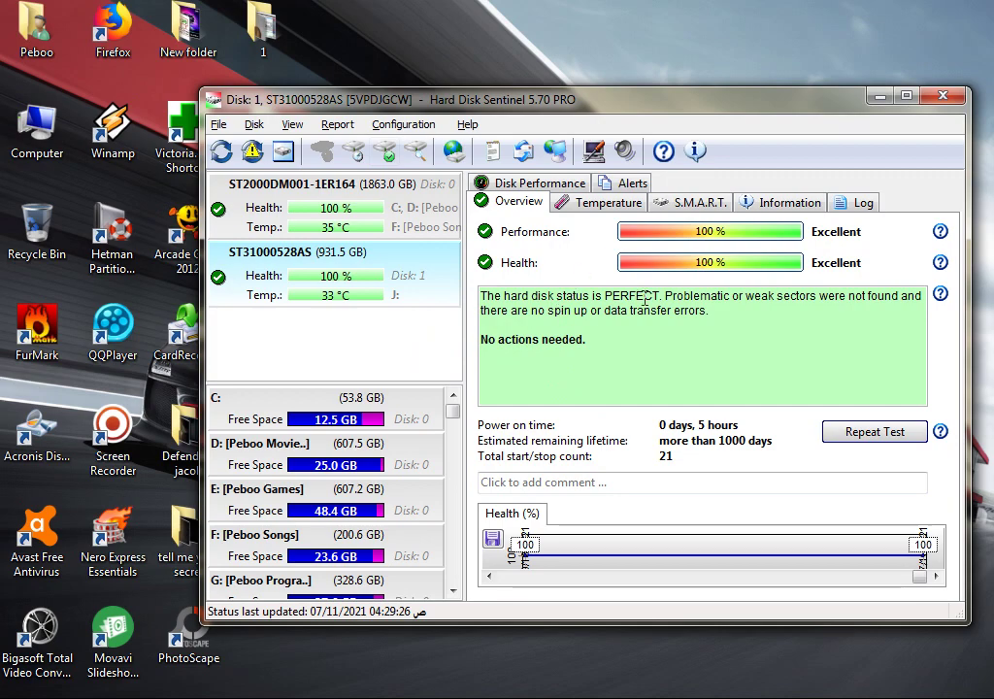
# Maximize the window and review the ST31000528AS drive's temperature, S.M.A.R.T., information and disk performance pages, then return to its overview
pyautogui.click(589, 205)
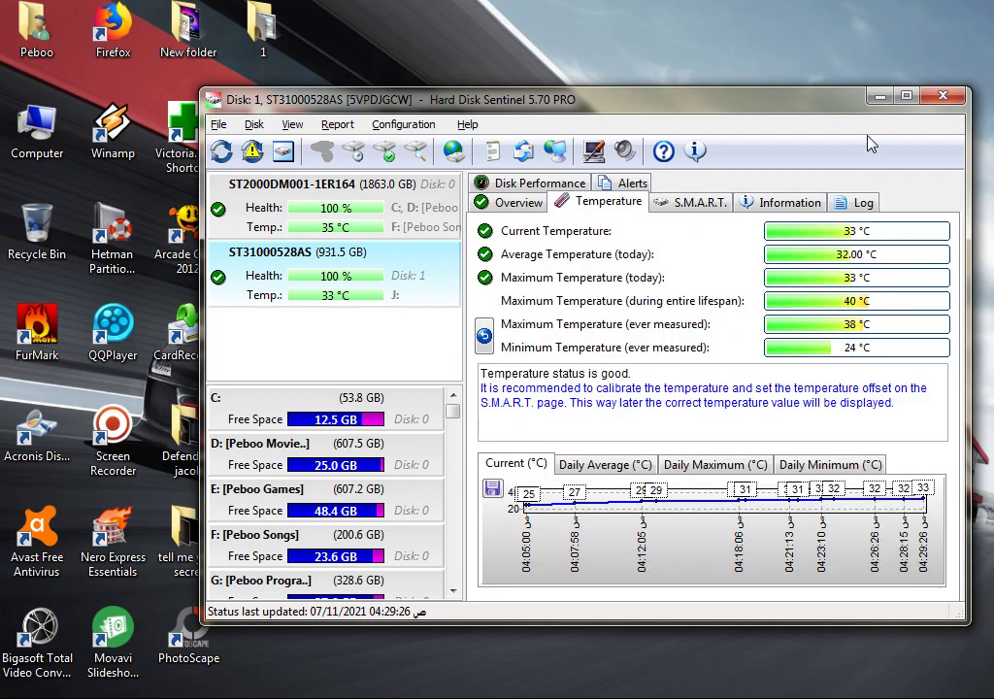
pyautogui.click(906, 95)
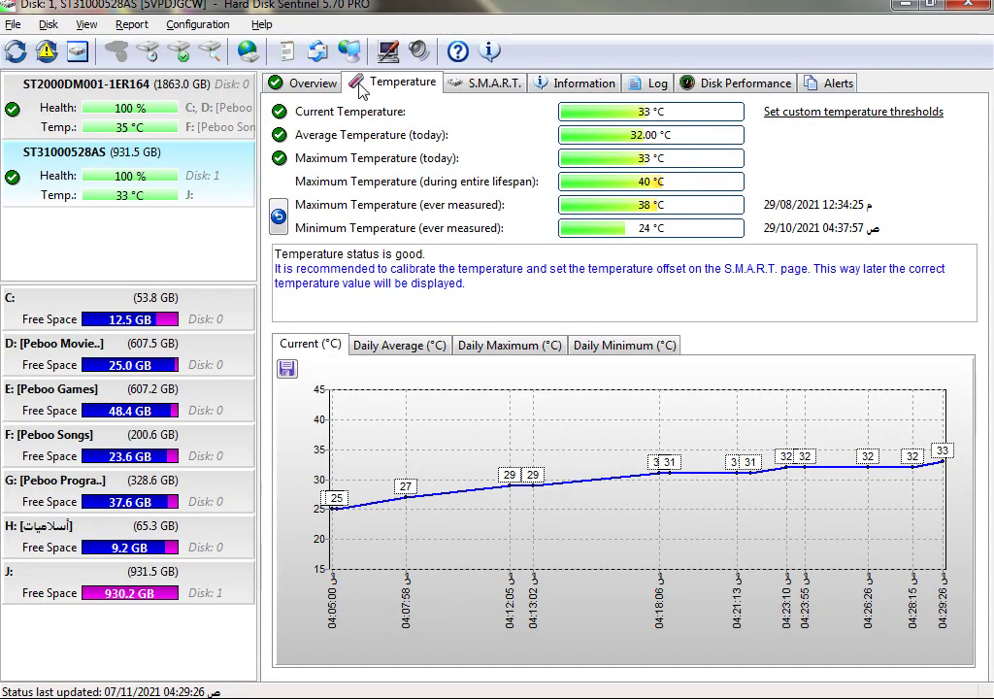
pyautogui.click(484, 85)
pyautogui.click(568, 84)
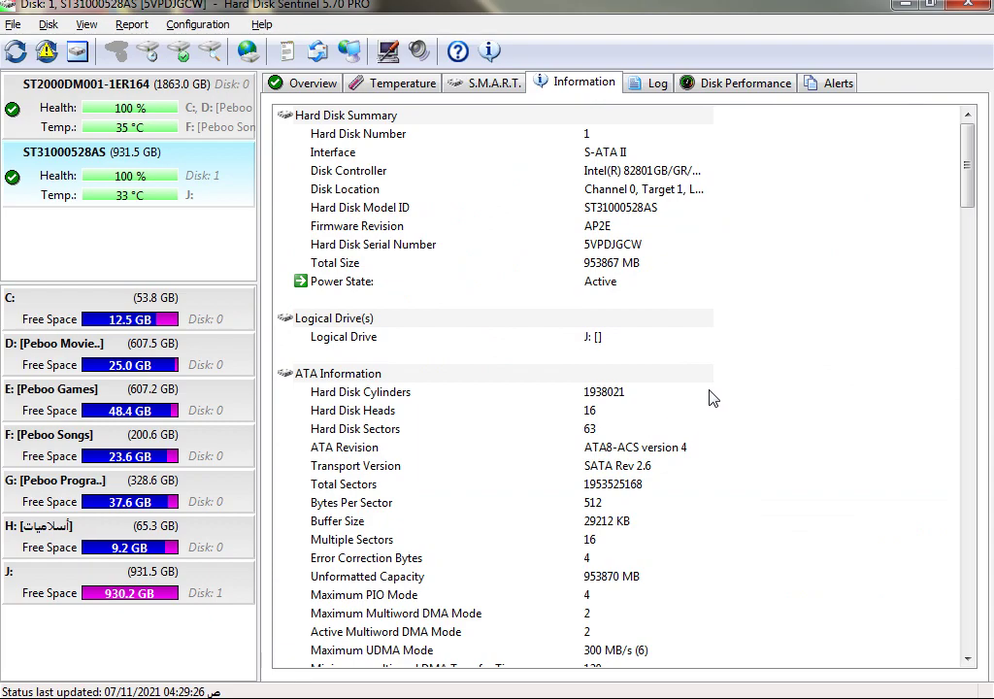
pyautogui.click(744, 86)
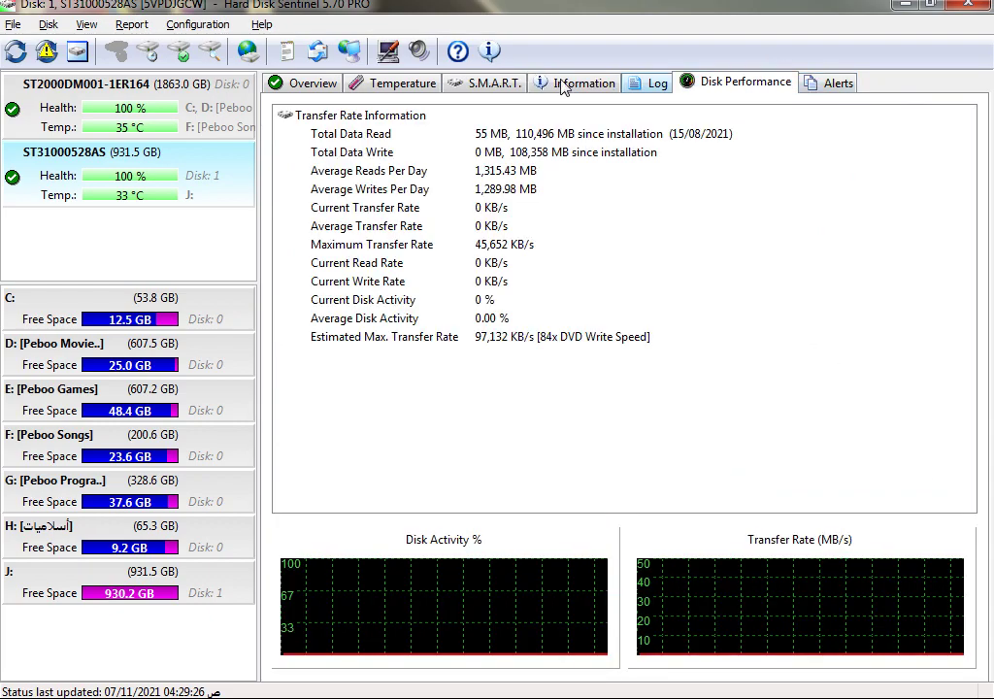
pyautogui.click(311, 86)
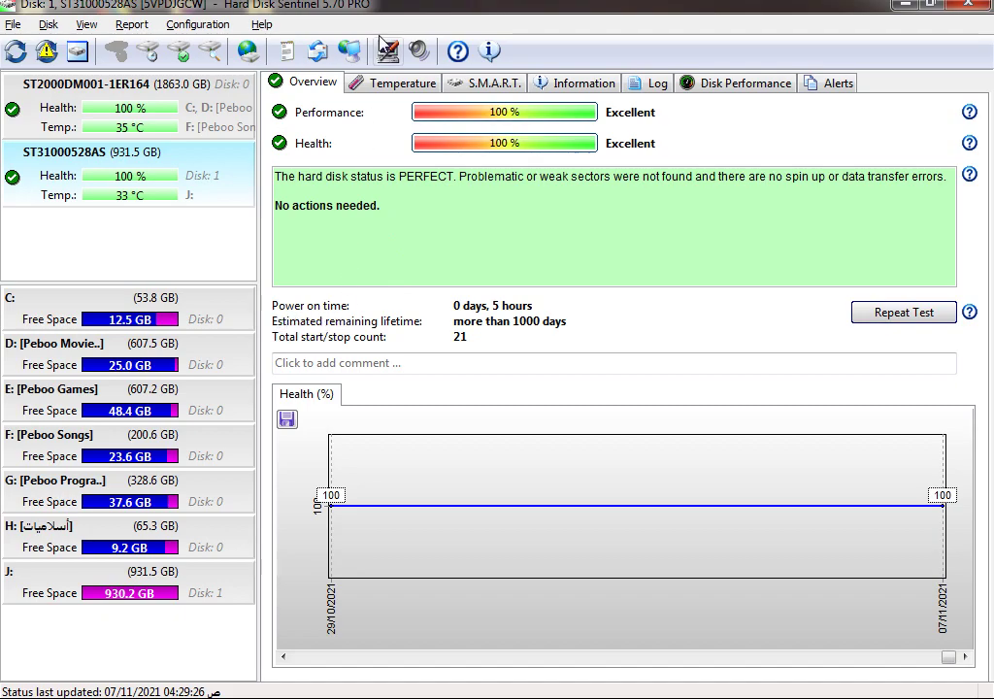
# Change the interface language to Arabic in the configuration preferences and accept the setting
pyautogui.click(316, 46)
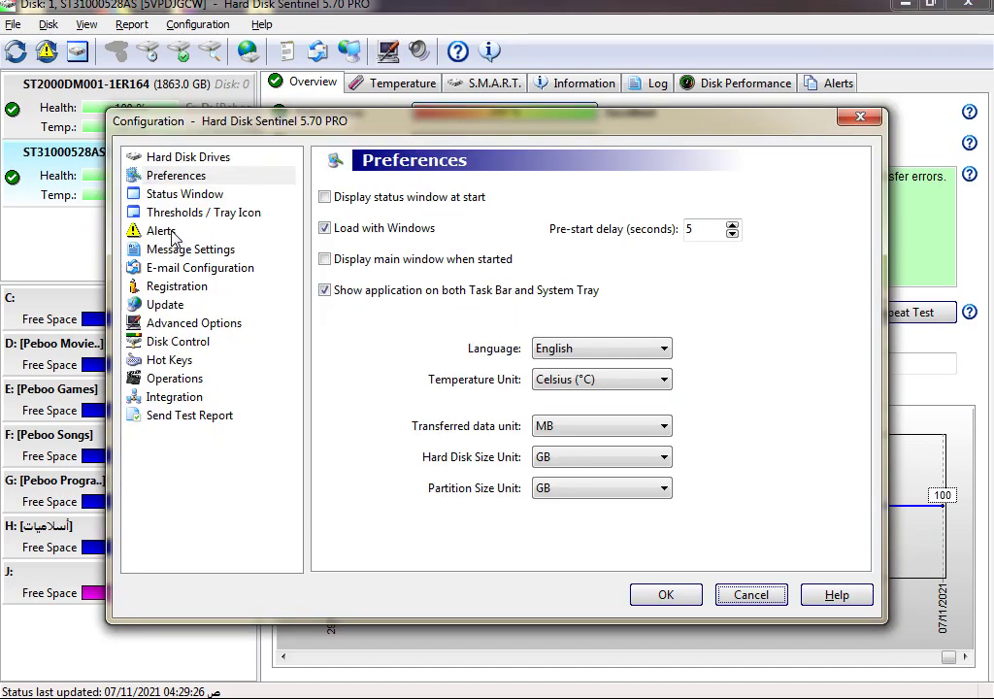
pyautogui.click(167, 178)
pyautogui.click(566, 350)
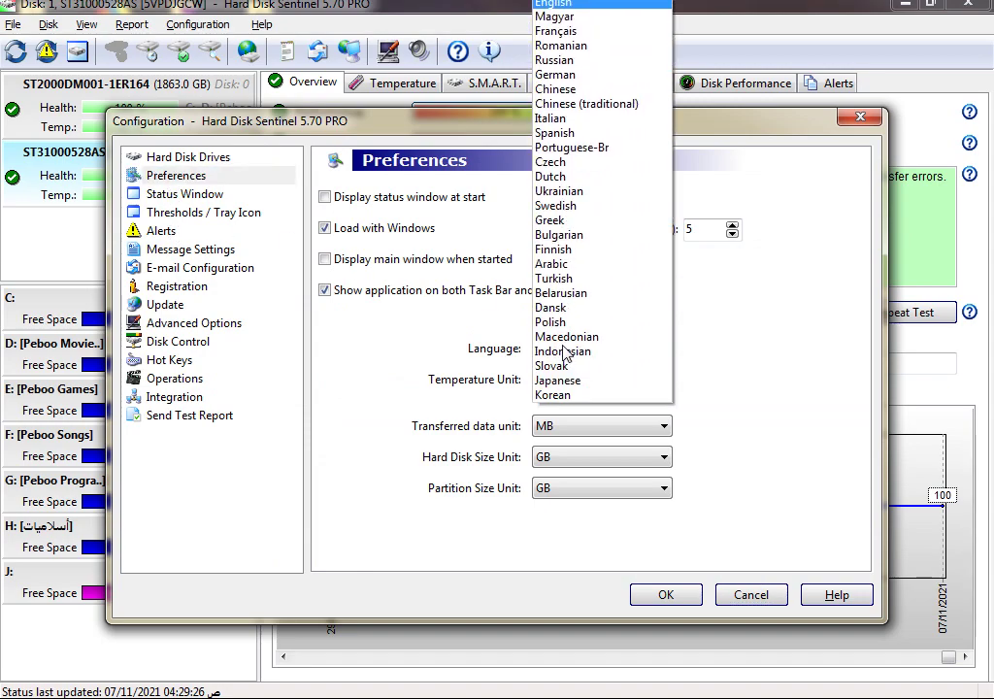
pyautogui.click(599, 264)
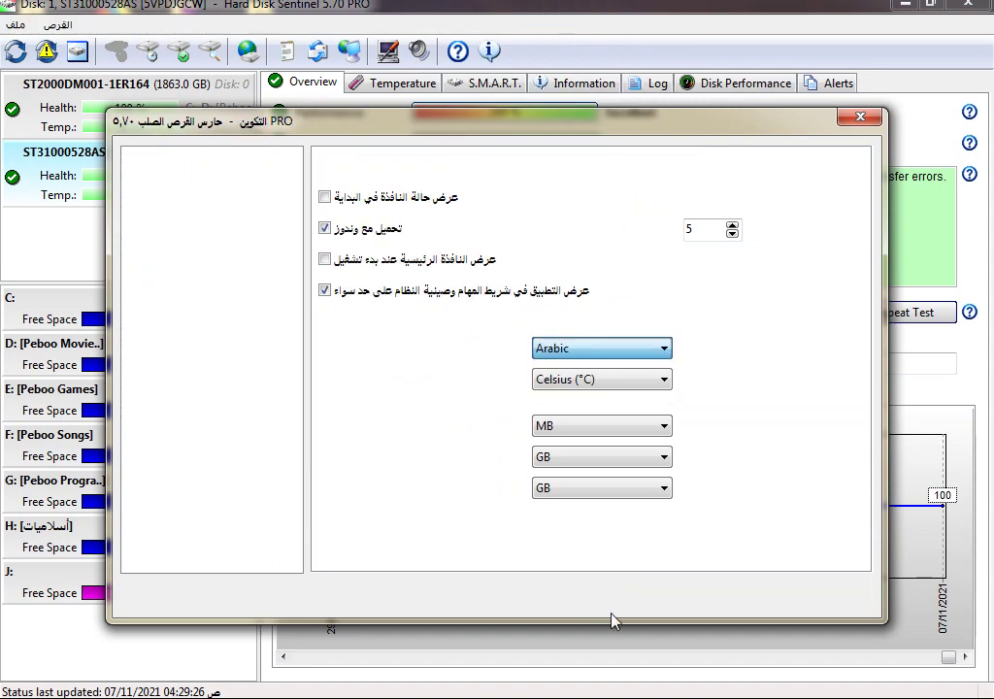
pyautogui.click(660, 658)
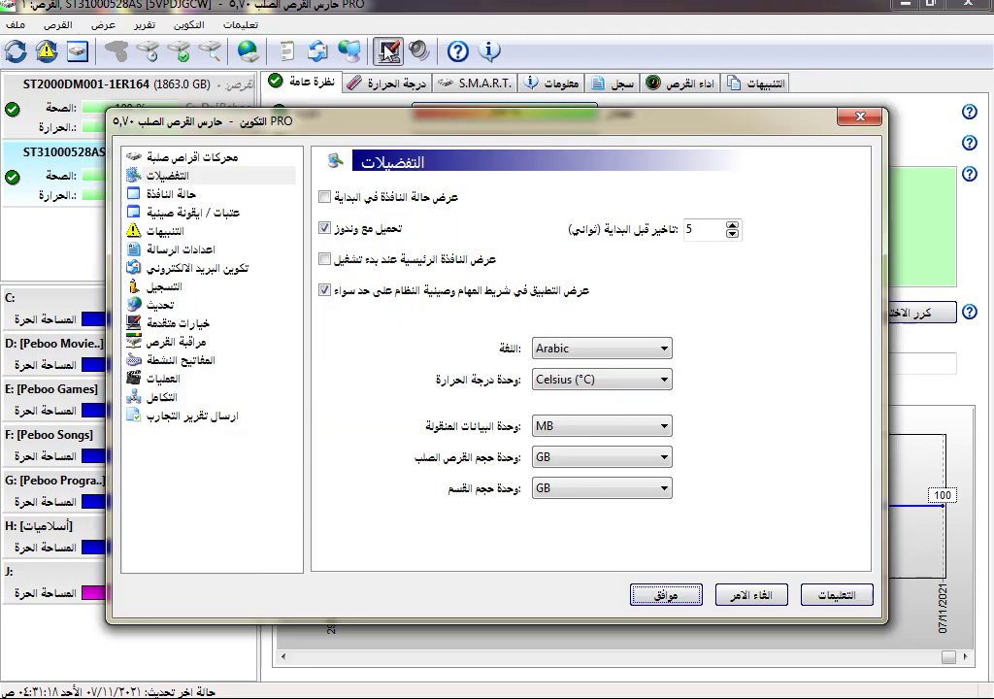
# Set the interface language back to English in the configuration preferences and accept it
pyautogui.click(316, 49)
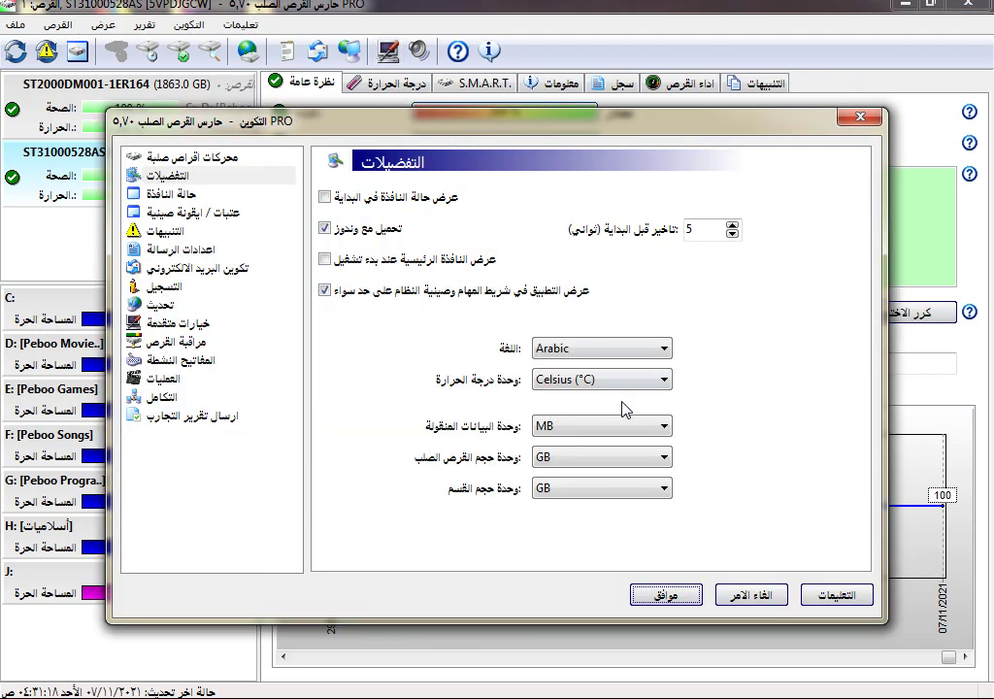
pyautogui.click(621, 345)
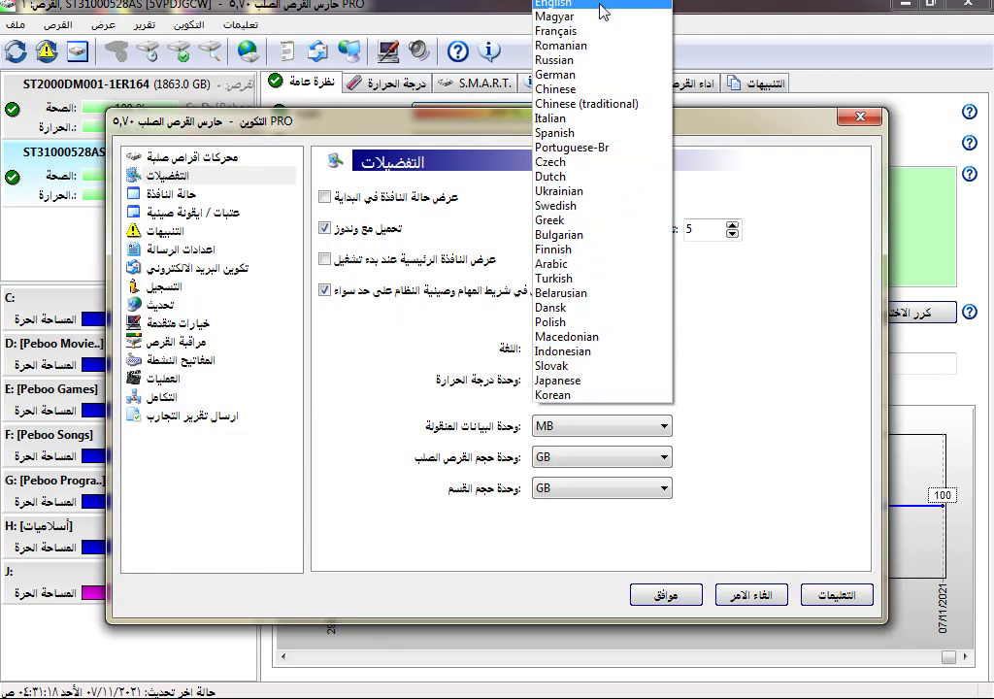
pyautogui.click(602, 4)
pyautogui.click(664, 594)
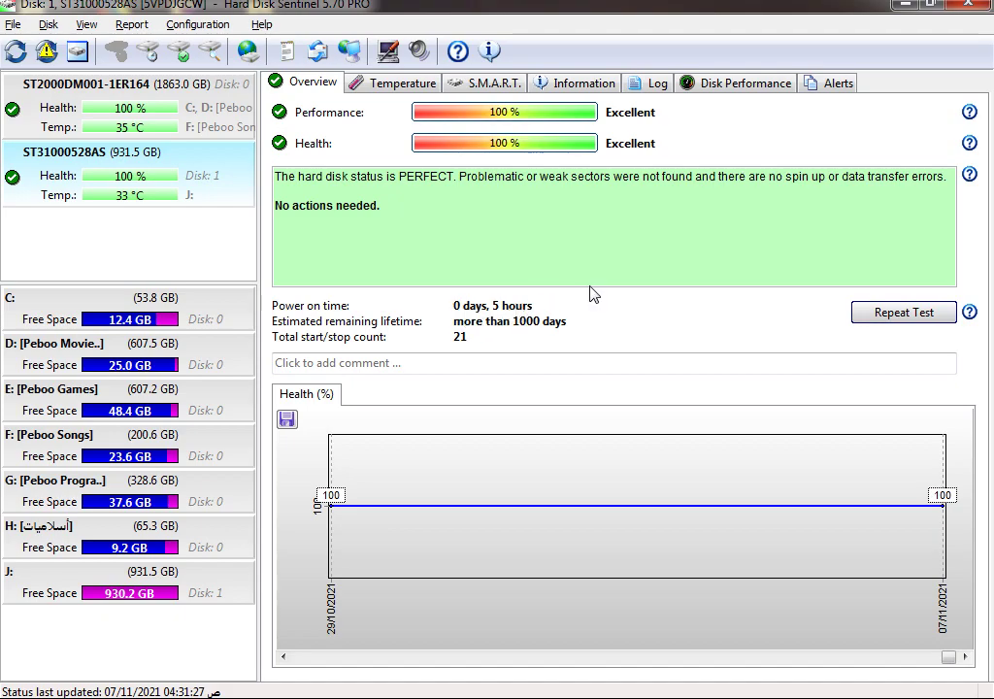
# Close Hard Disk Sentinel, switch to Victoria and start a full surface scan with grid on the ST31000528AS drive
pyautogui.click(963, 11)
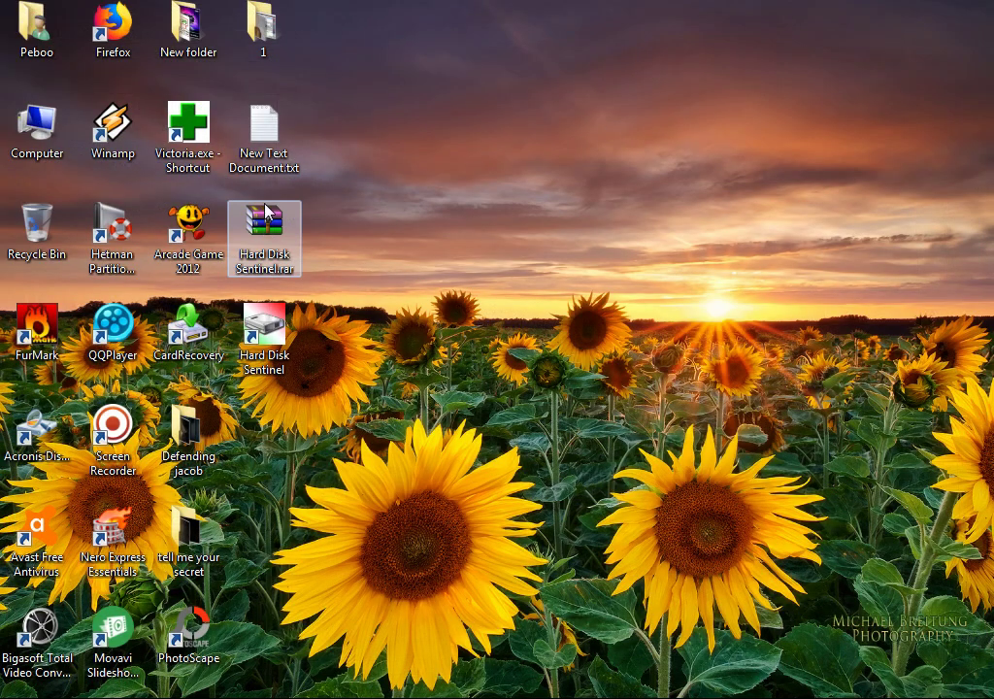
pyautogui.doubleClick(173, 124)
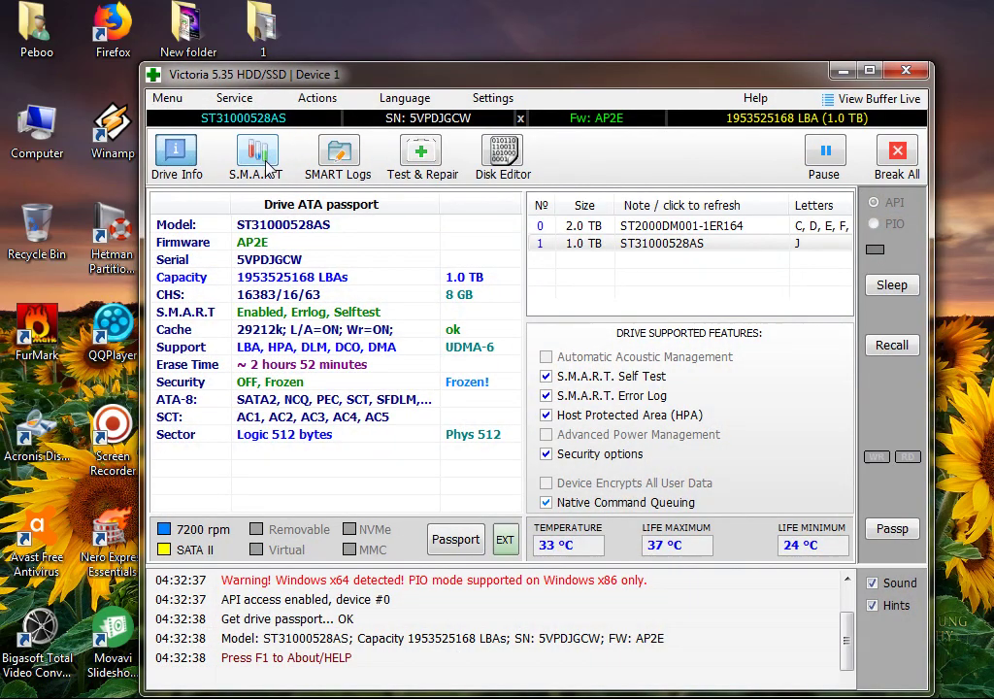
pyautogui.click(420, 161)
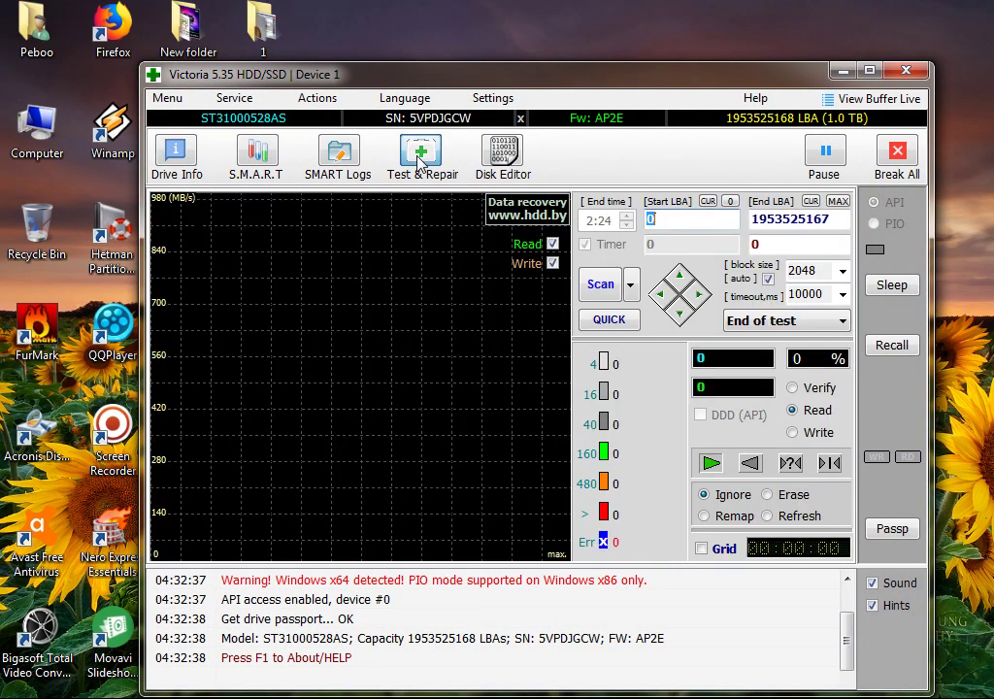
pyautogui.click(322, 99)
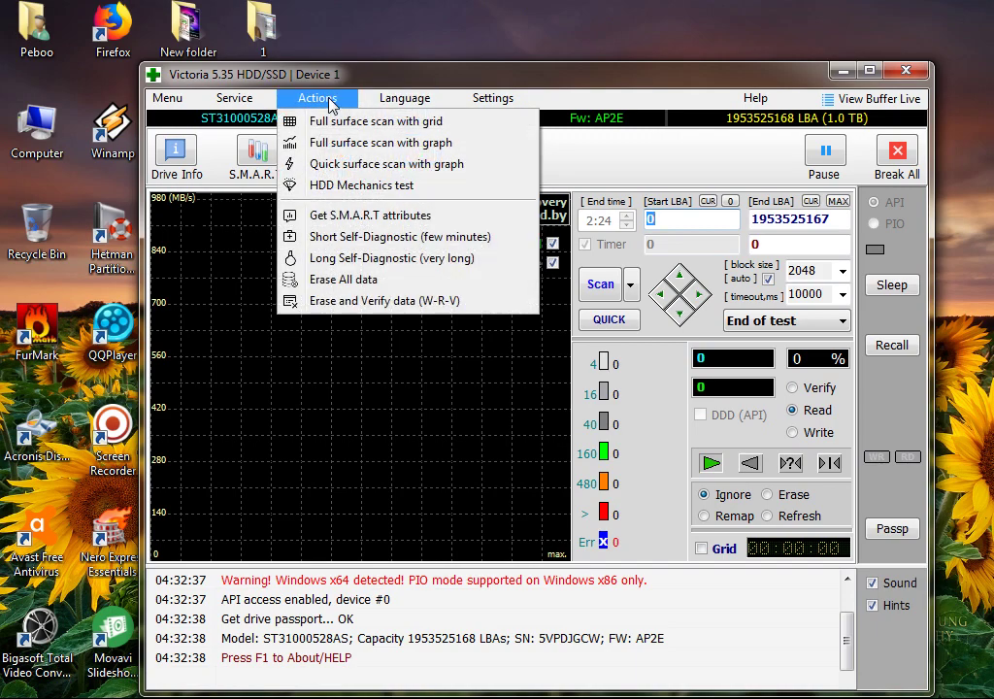
pyautogui.click(340, 123)
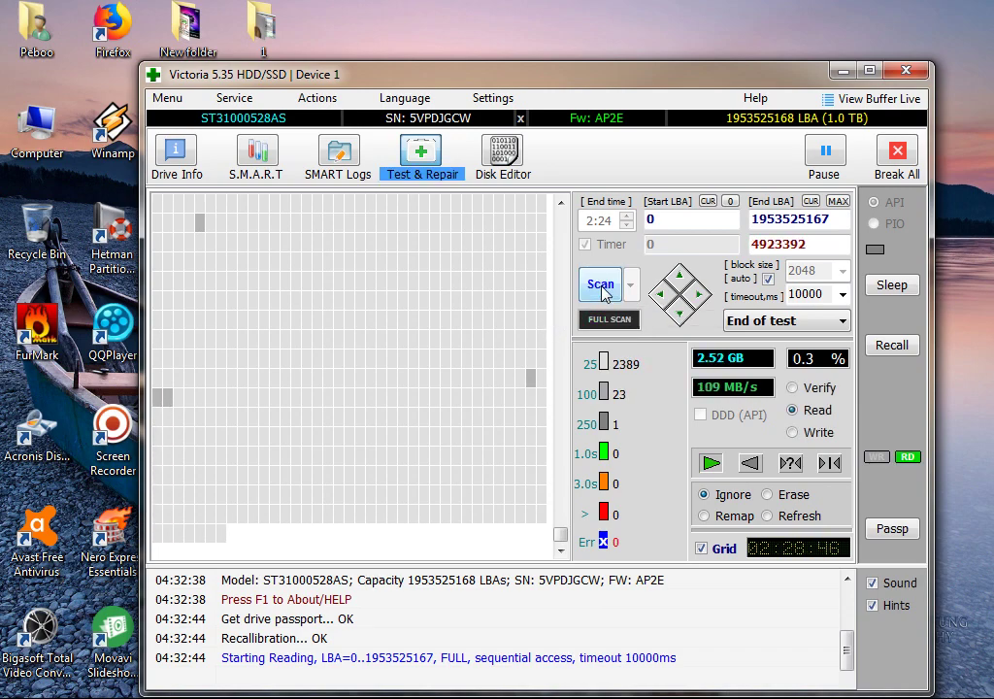
# Stop the full surface scan and run a quick scan of the drive instead, interrupting it partway
pyautogui.click(601, 287)
pyautogui.click(607, 320)
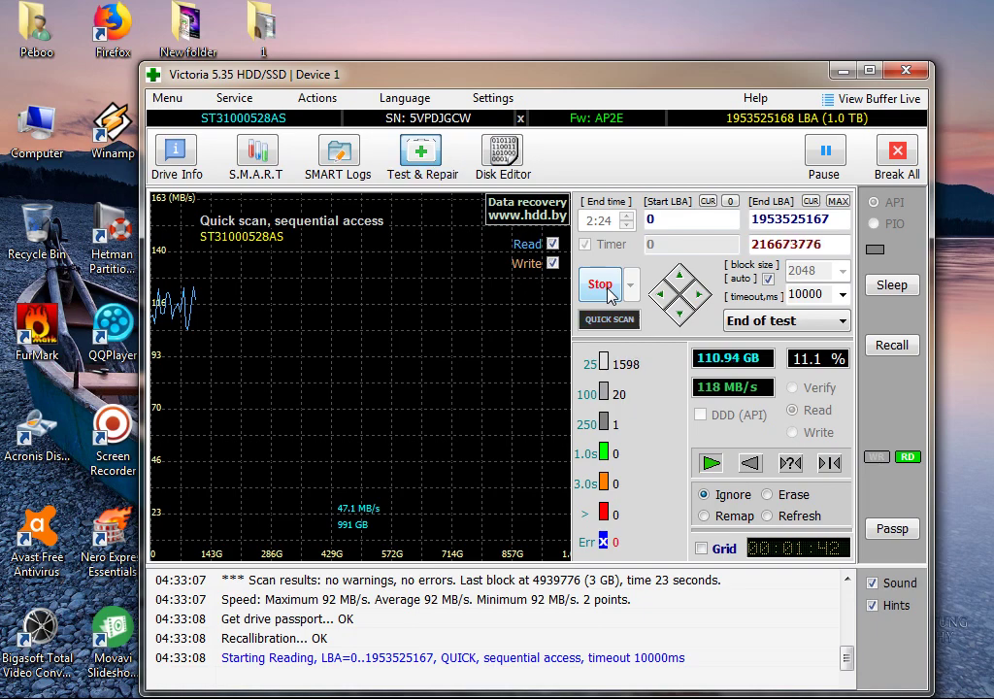
pyautogui.click(607, 291)
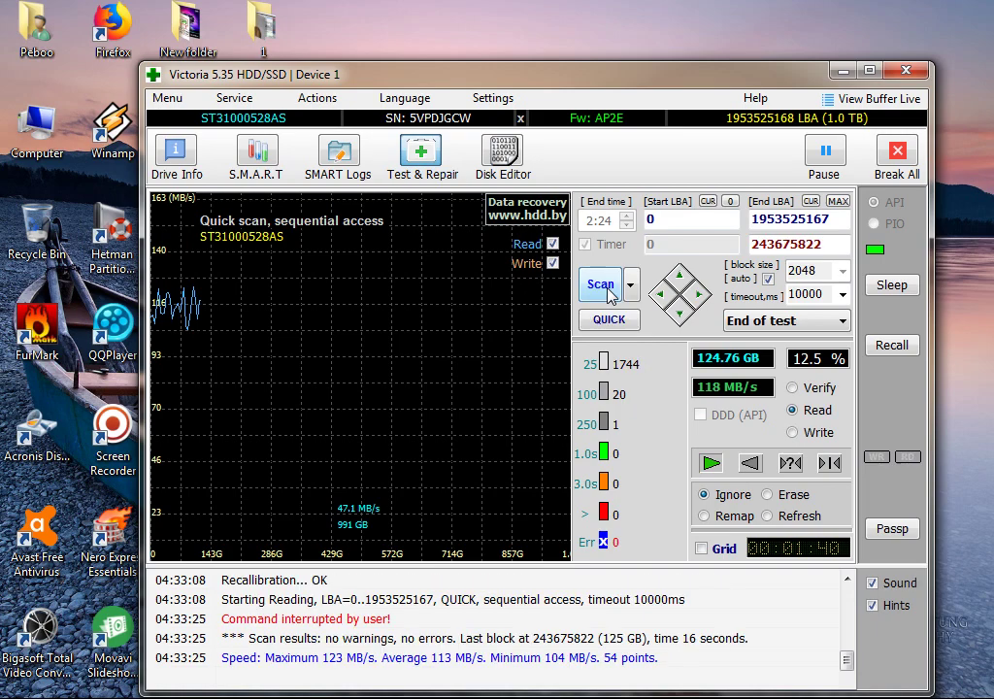
# Read the S.M.A.R.T. attributes of the ST31000528AS drive and close Victoria
pyautogui.click(260, 156)
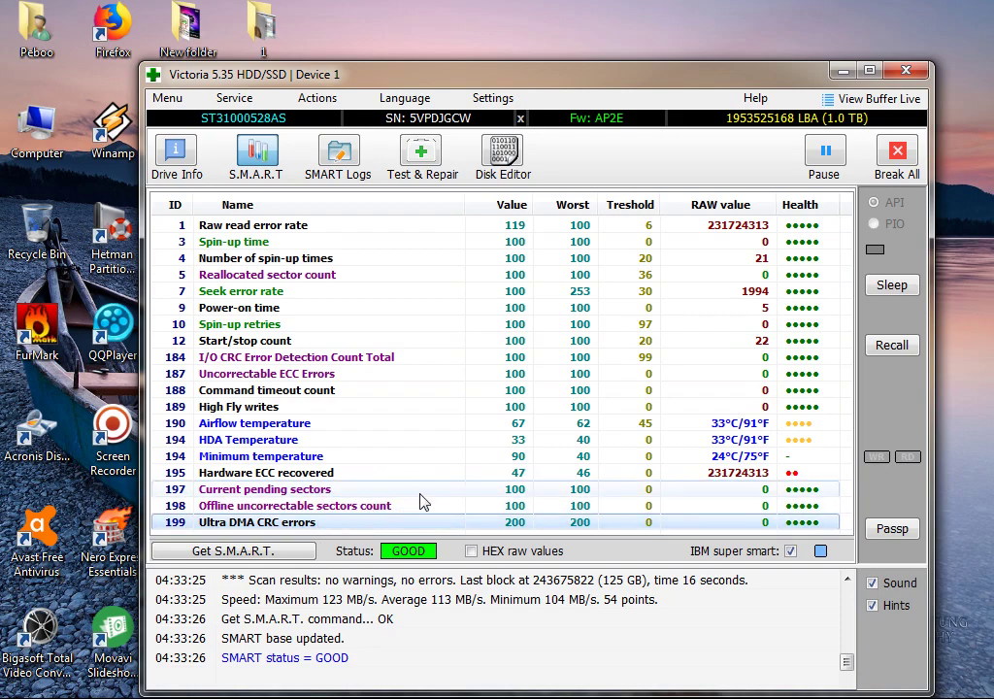
pyautogui.click(904, 74)
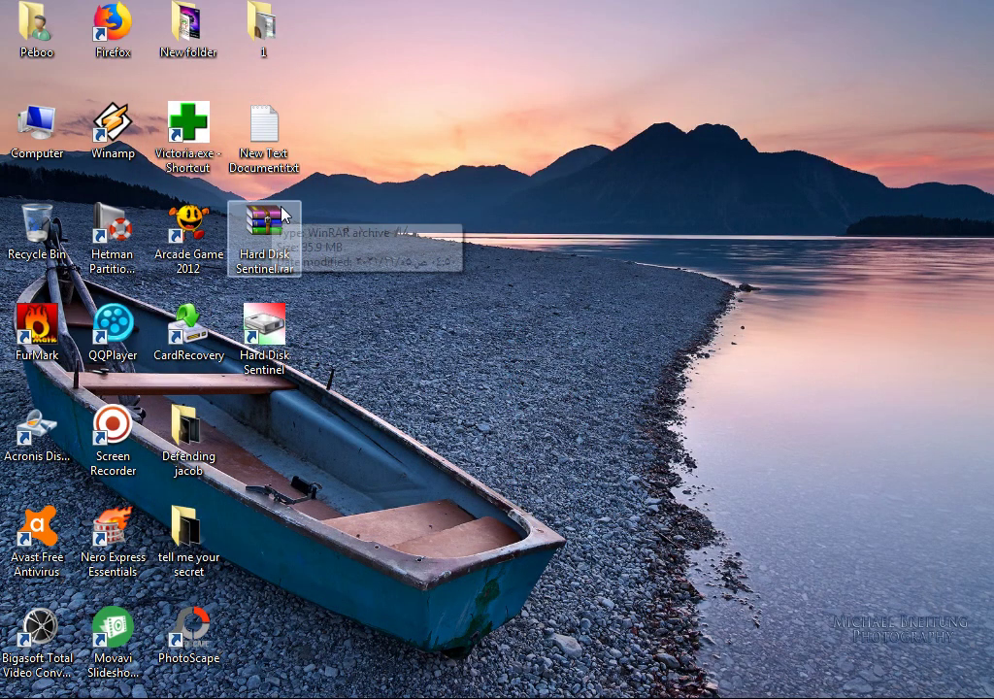
# Switch to Hard Disk Sentinel, check the overview of the ST2000DM001-1ER164 drive and close the program
pyautogui.doubleClick(282, 348)
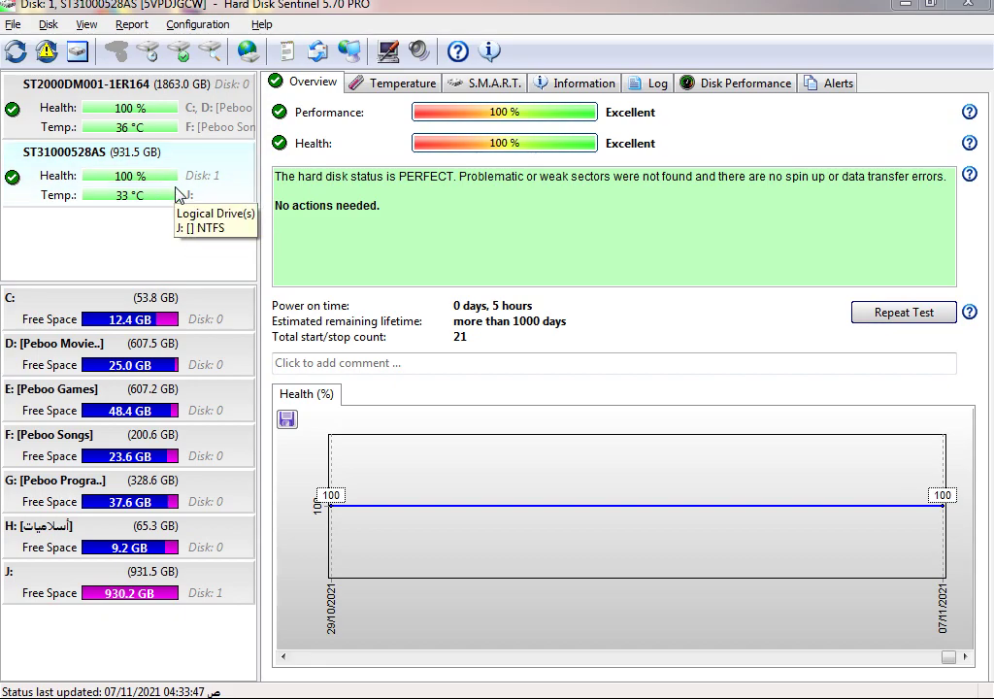
pyautogui.click(209, 116)
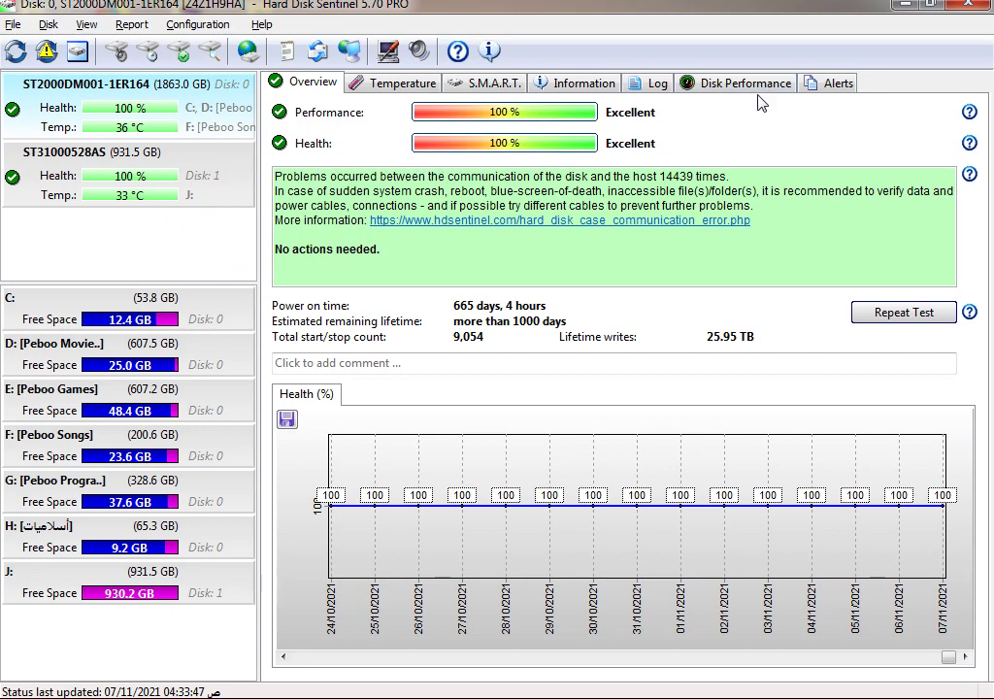
pyautogui.click(961, 11)
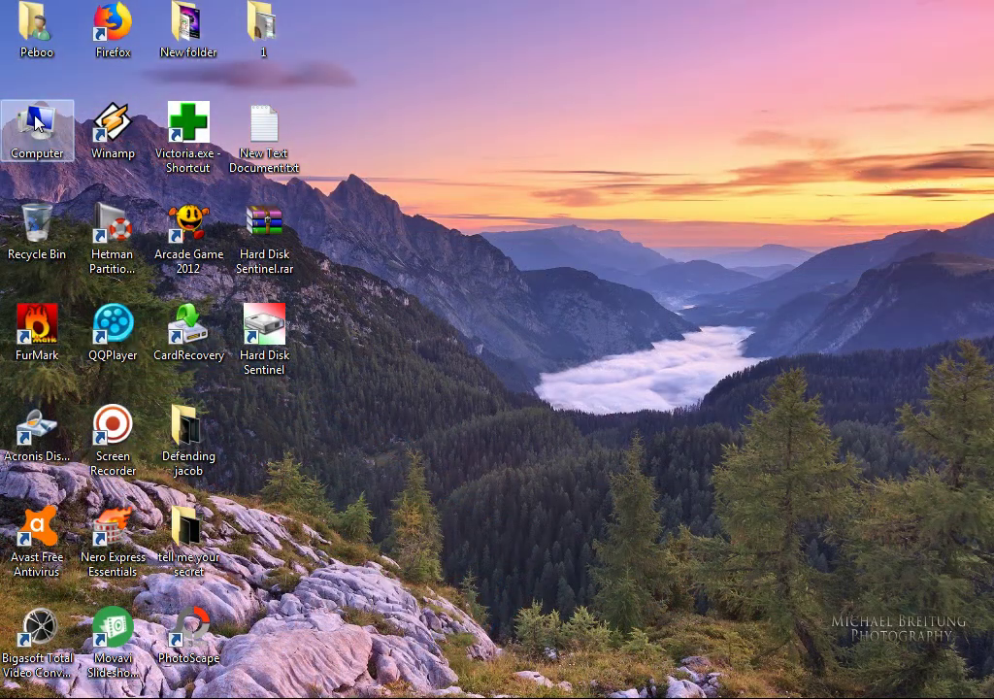
# Open Device Manager in Computer Management and uninstall the ST31000528AS ATA Device disk drive
pyautogui.rightClick(39, 118)
pyautogui.click(60, 151)
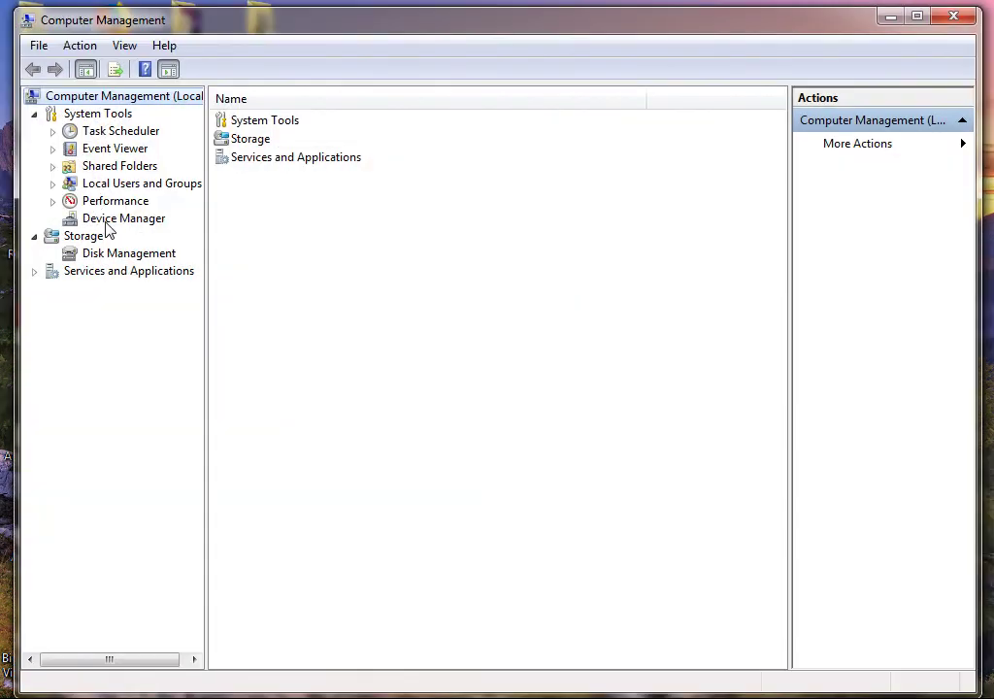
pyautogui.click(109, 220)
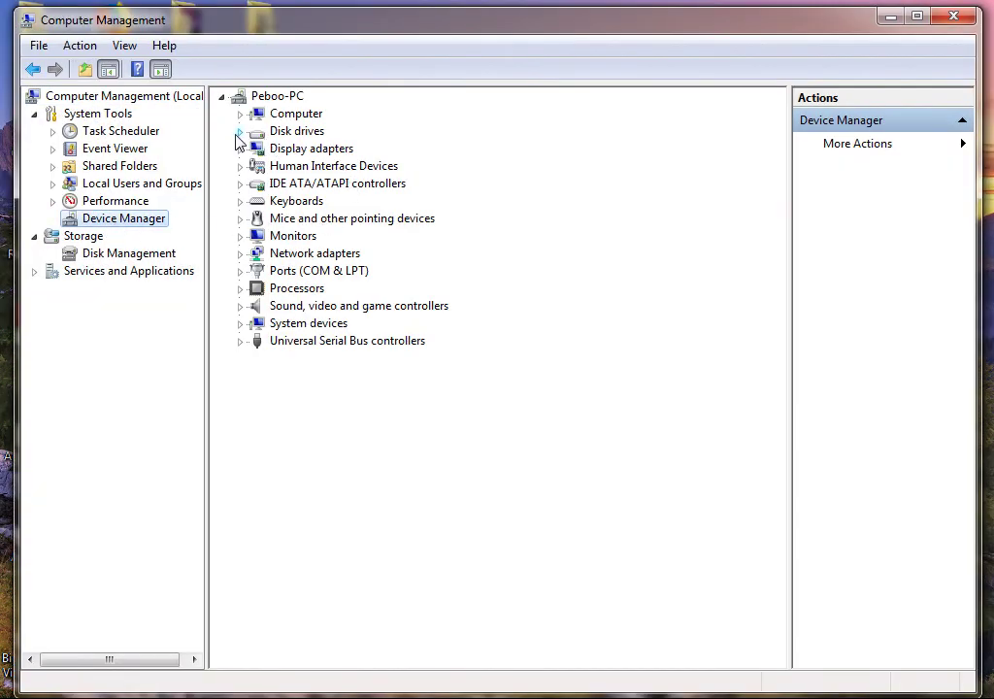
pyautogui.click(237, 133)
pyautogui.rightClick(350, 170)
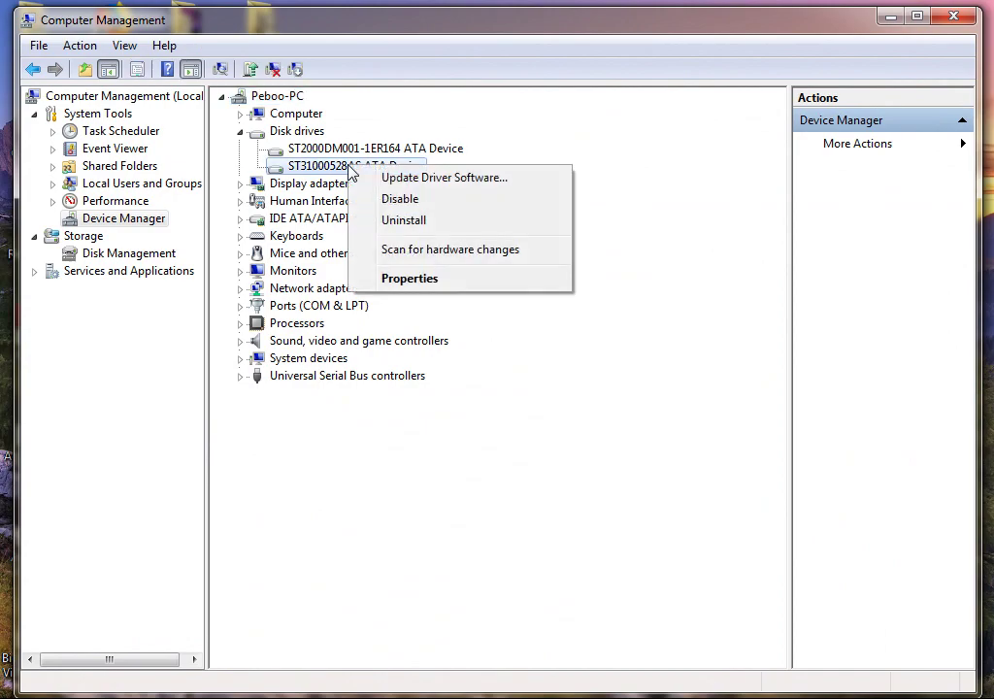
pyautogui.click(402, 222)
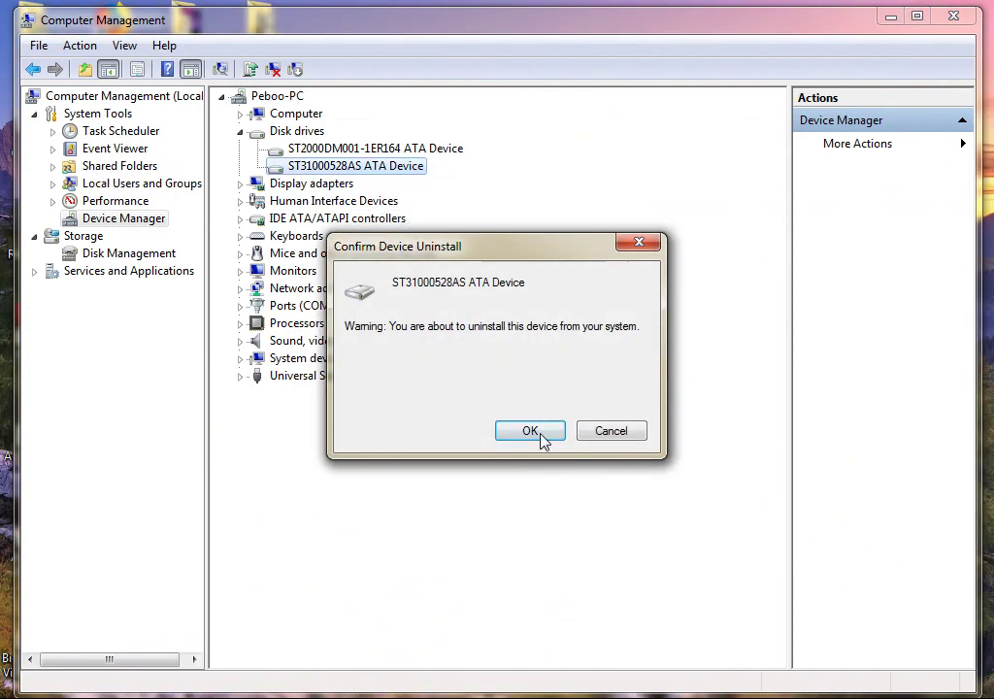
pyautogui.click(543, 437)
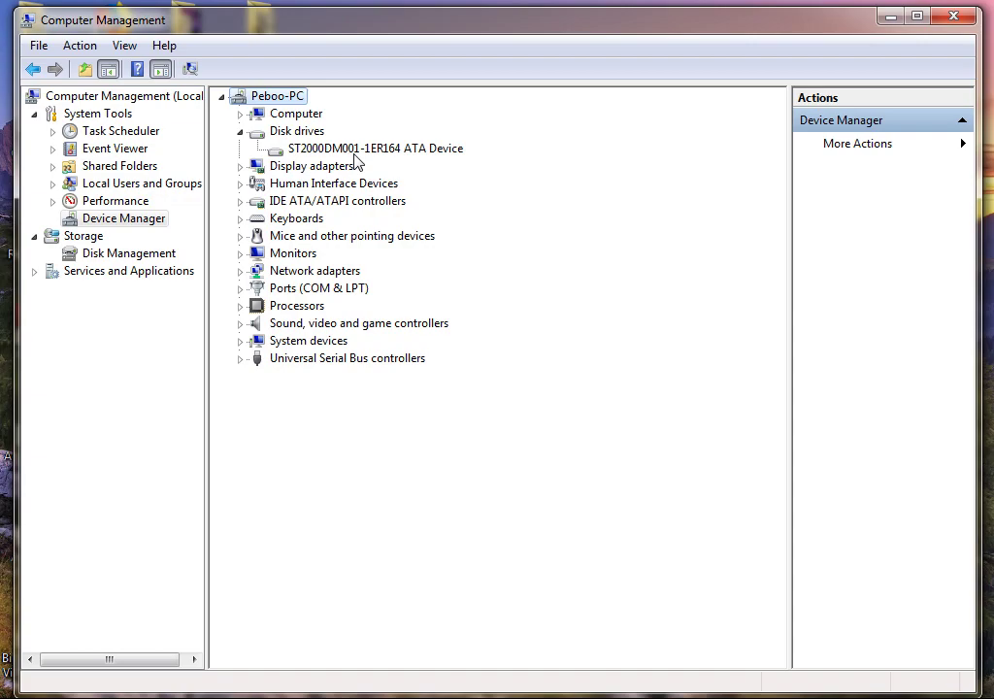
# Scan the disk drives for hardware changes, close Computer Management and dismiss the AutoPlay window for Local Disk (K:)
pyautogui.rightClick(281, 137)
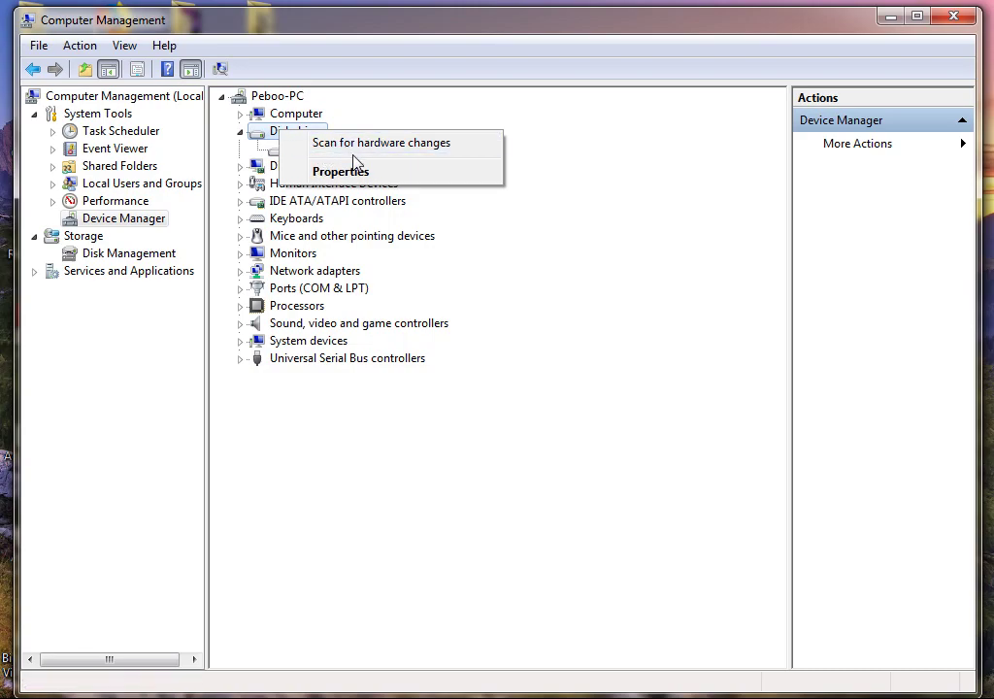
pyautogui.click(421, 144)
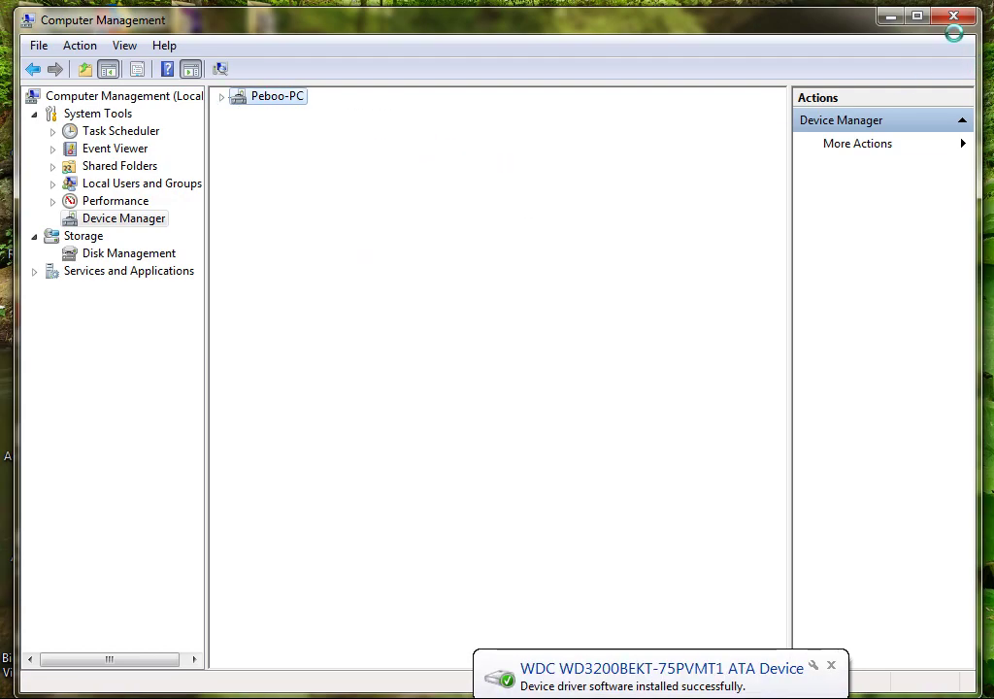
pyautogui.click(954, 18)
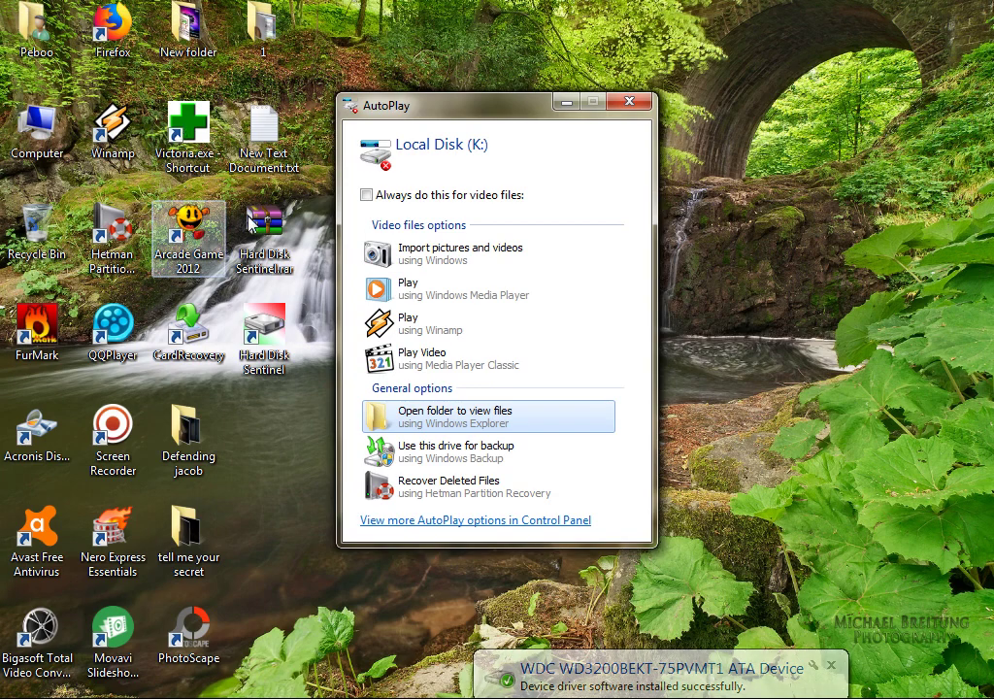
pyautogui.click(630, 103)
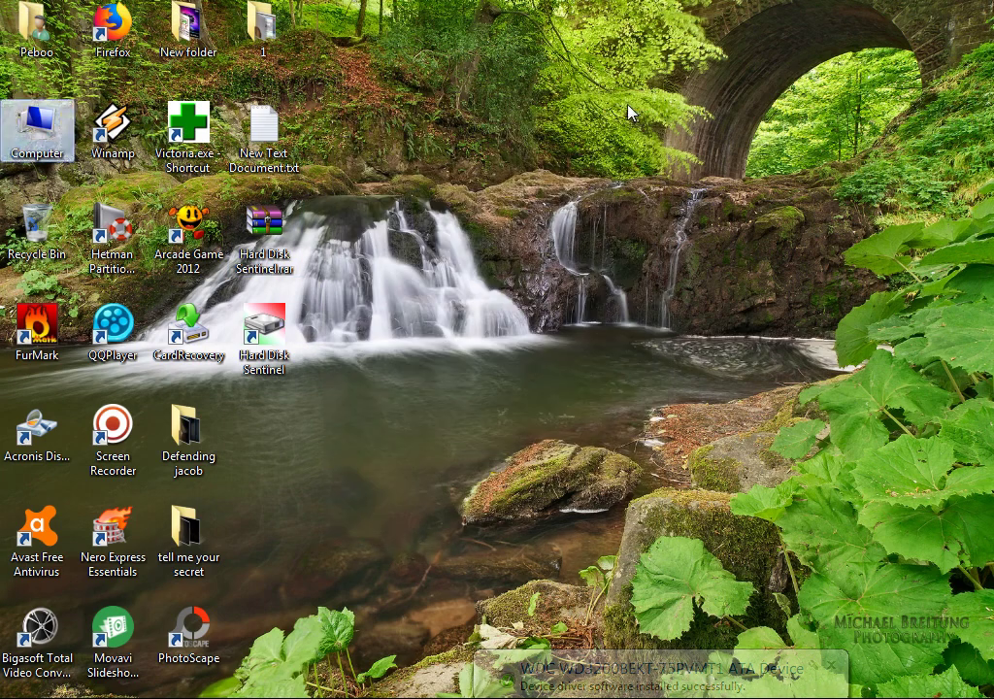
# Check the WDC WD3200BEKT-75PVMT1 drive's overview in Hard Disk Sentinel and its S.M.A.R.T. log list and attributes in Victoria
pyautogui.click(259, 340)
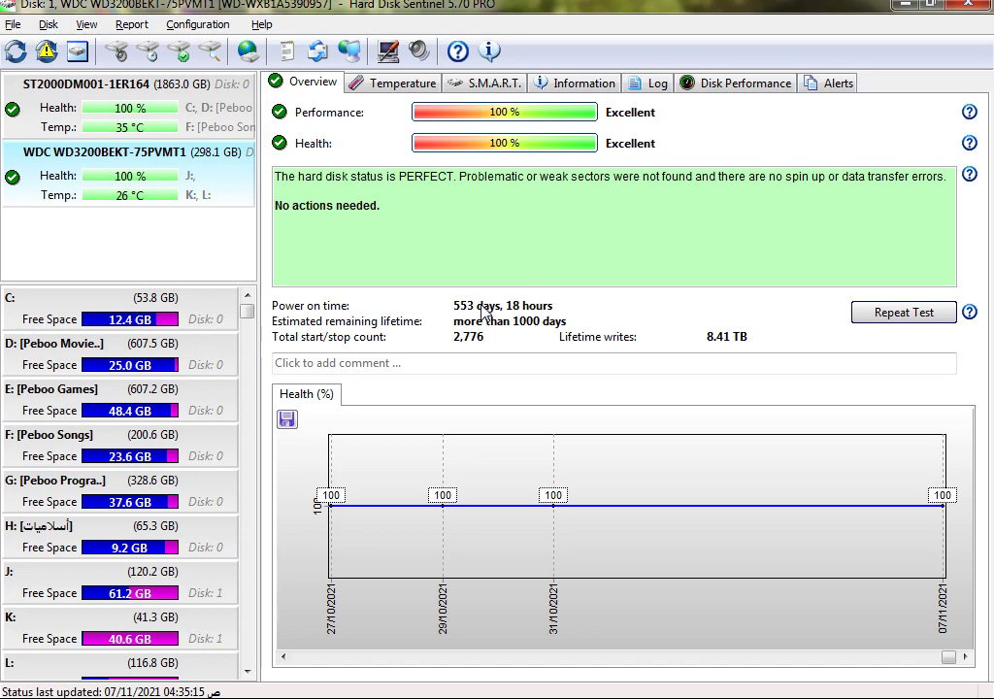
pyautogui.click(959, 8)
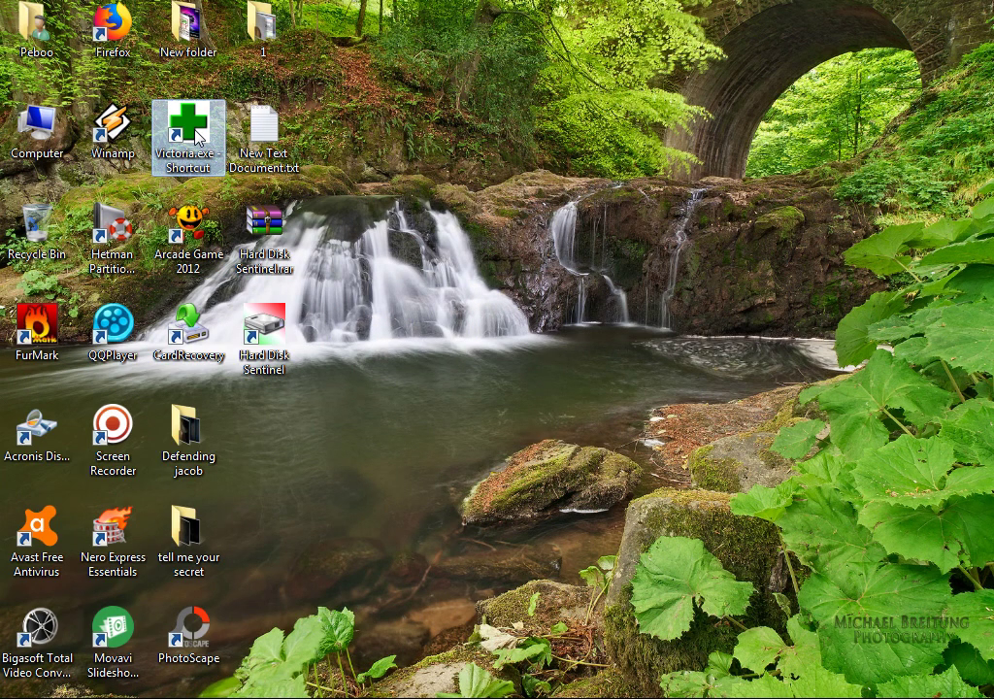
pyautogui.doubleClick(195, 132)
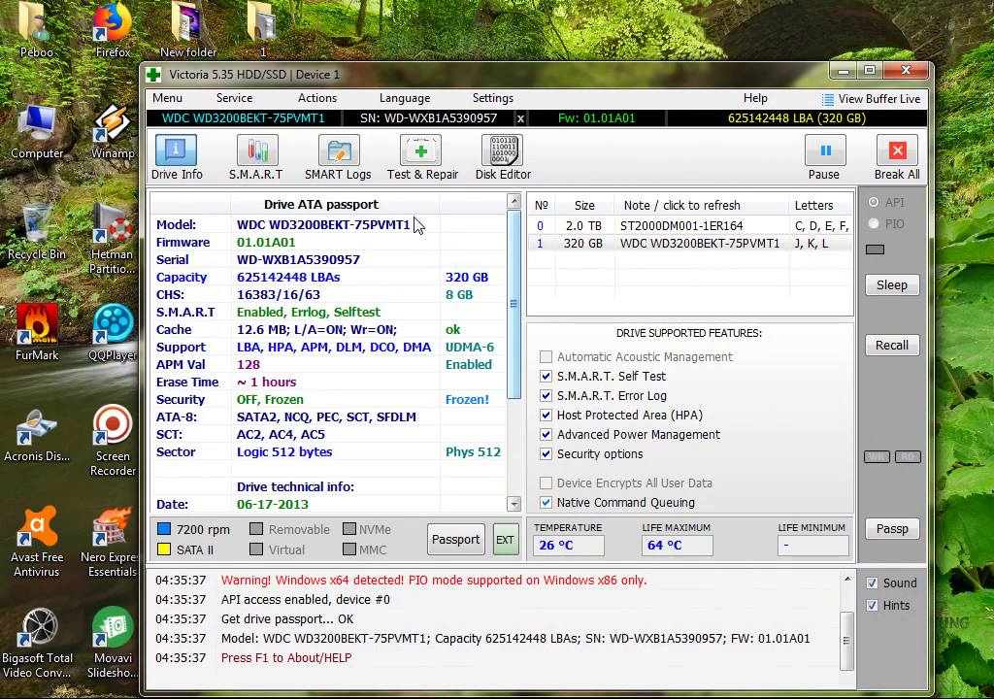
pyautogui.click(336, 152)
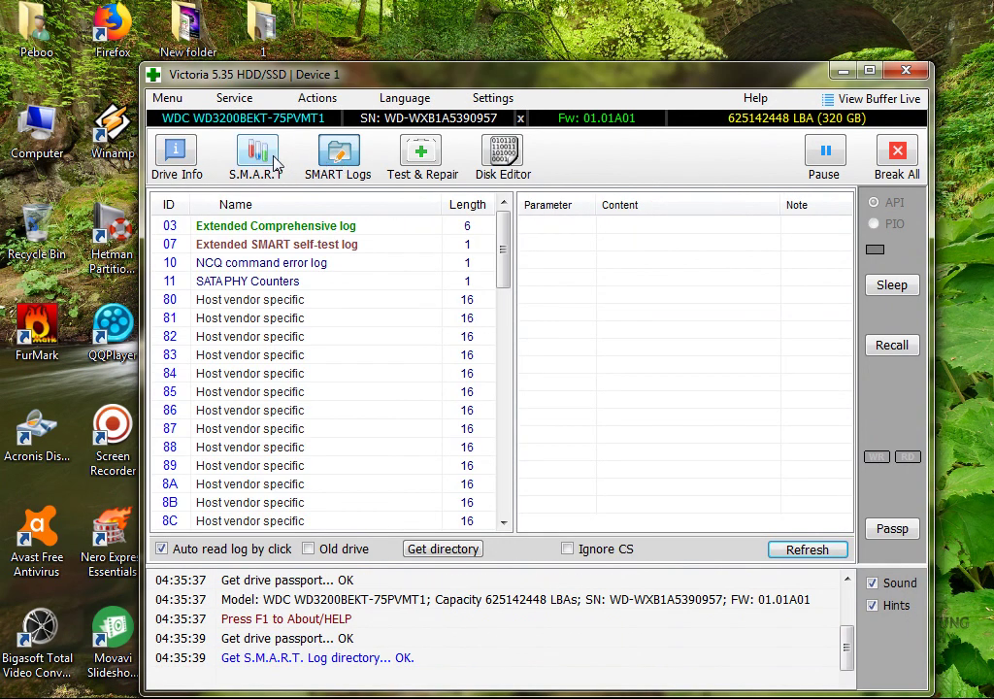
pyautogui.click(275, 163)
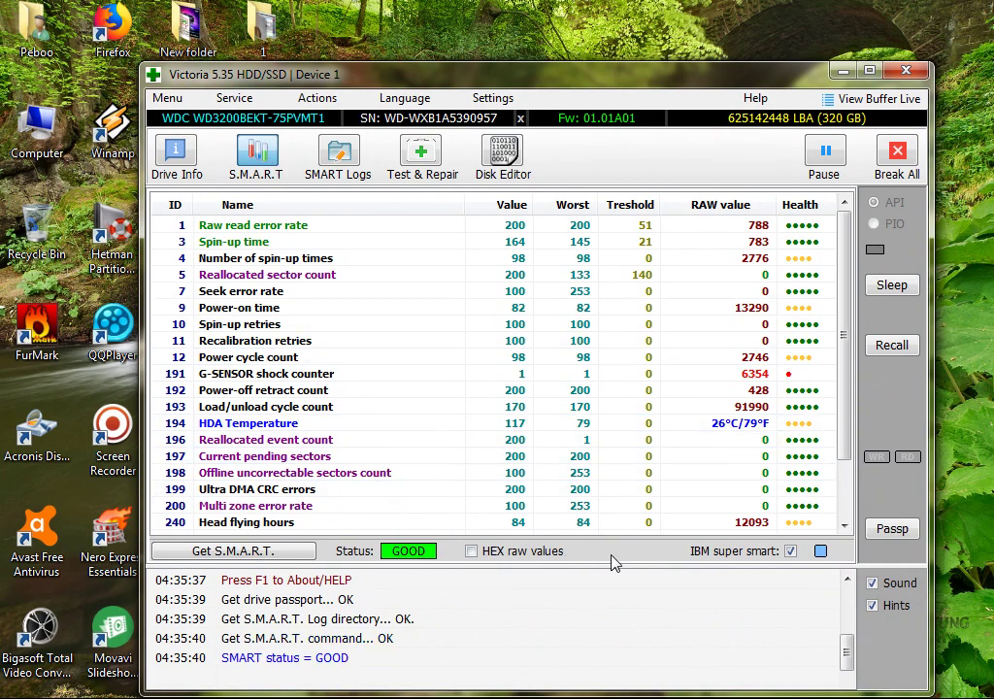
# Run a full surface scan with grid on the WDC WD3200BEKT-75PVMT1 drive, interrupt it and close Victoria
pyautogui.click(420, 161)
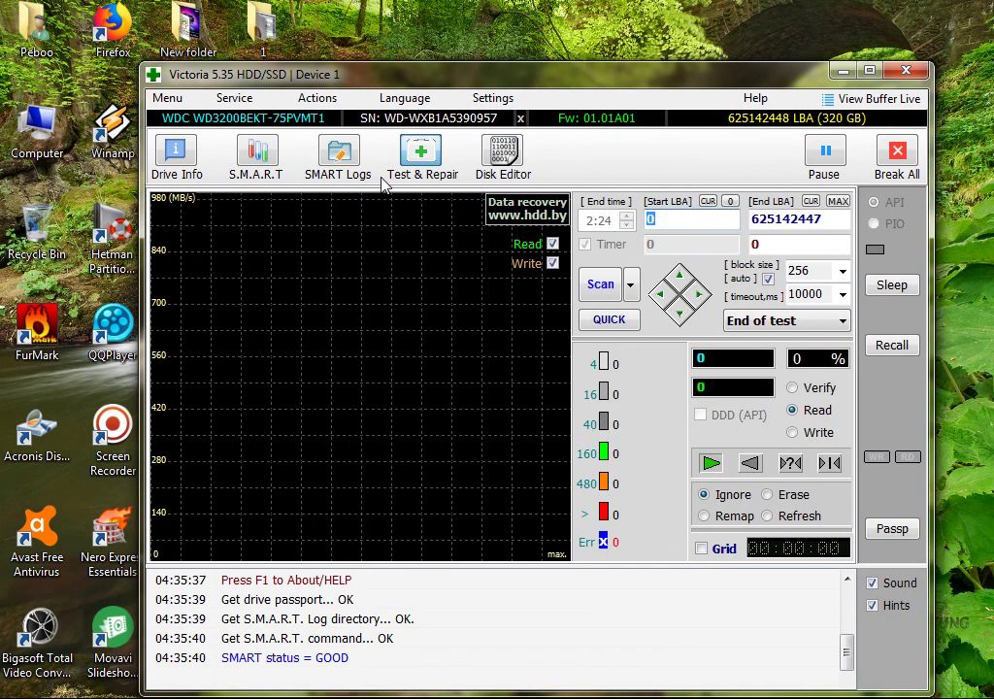
pyautogui.click(320, 99)
pyautogui.click(344, 130)
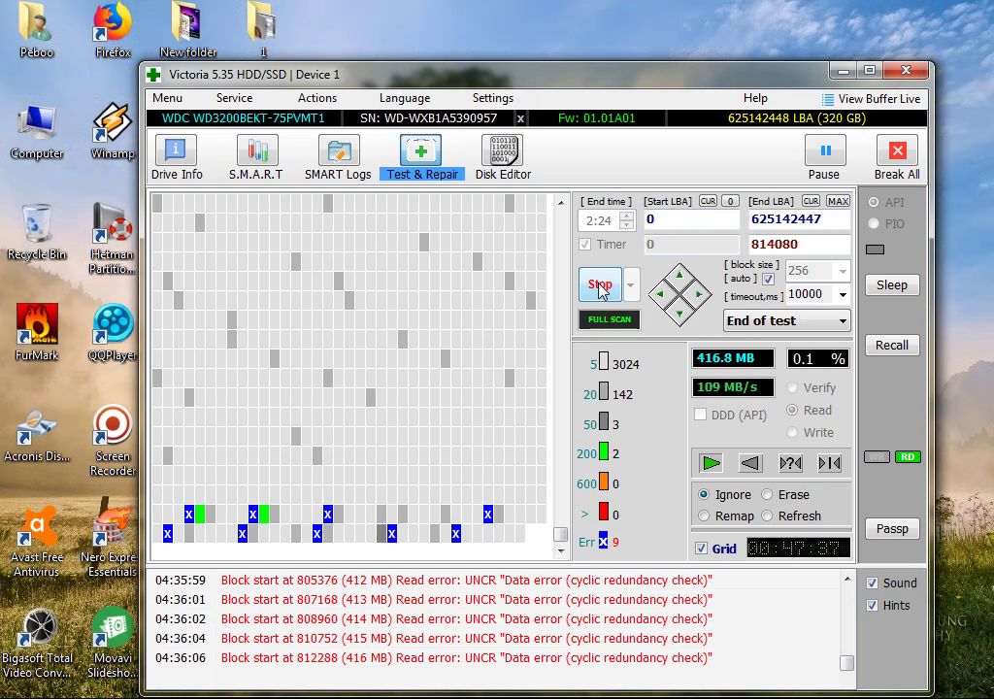
pyautogui.click(599, 287)
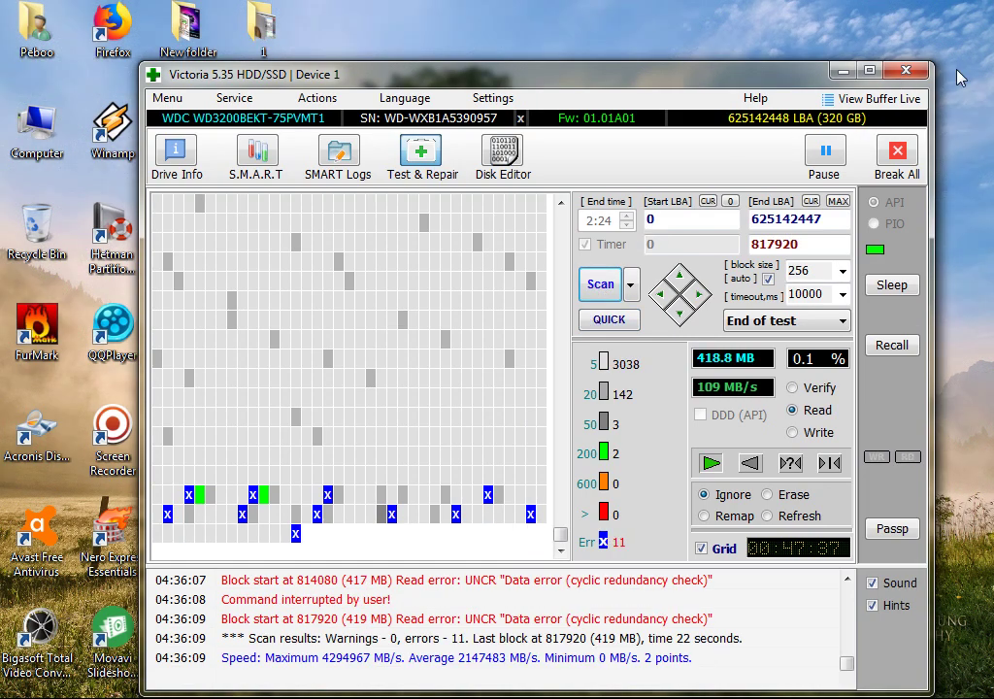
pyautogui.click(918, 73)
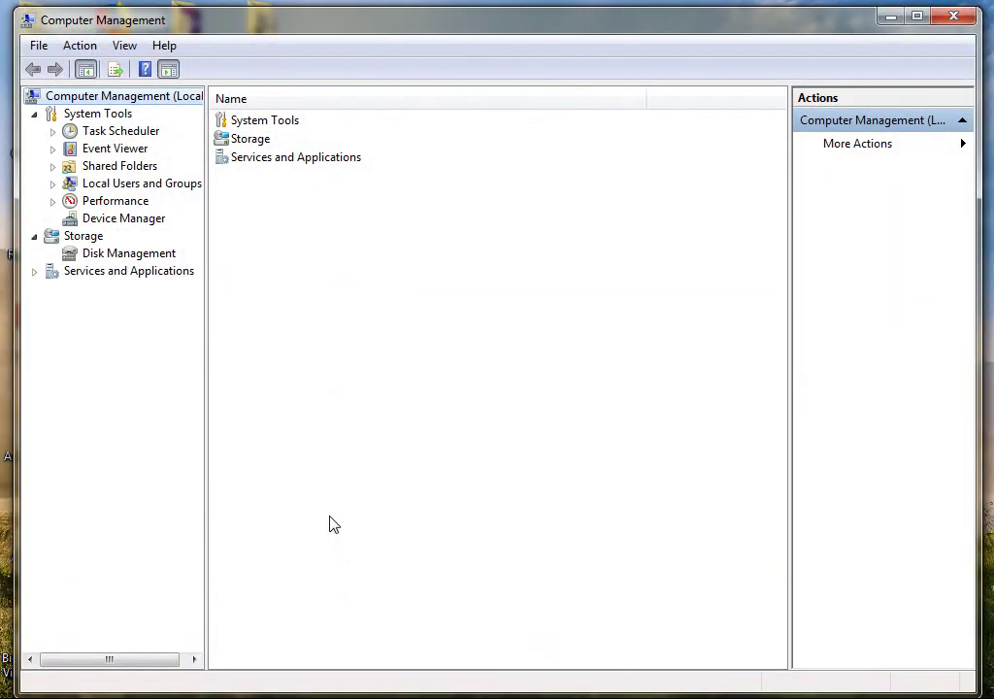
# Uninstall the WDC WD3200BEKT-75PVMT1 ATA Device in Device Manager, and close Computer Management and Hard Disk Sentinel
pyautogui.click(141, 221)
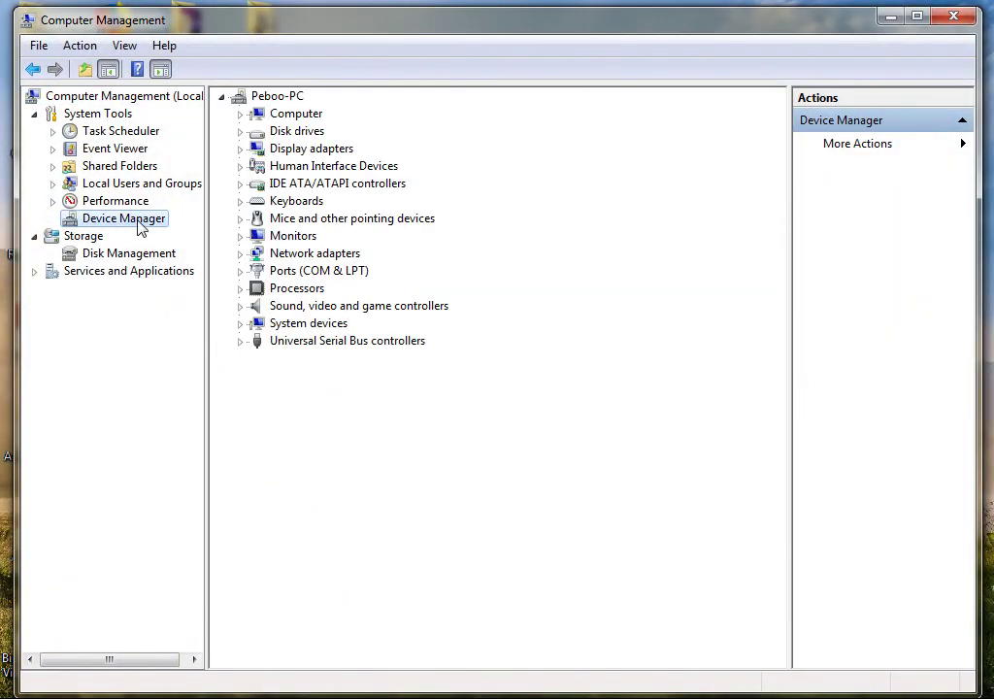
pyautogui.click(241, 132)
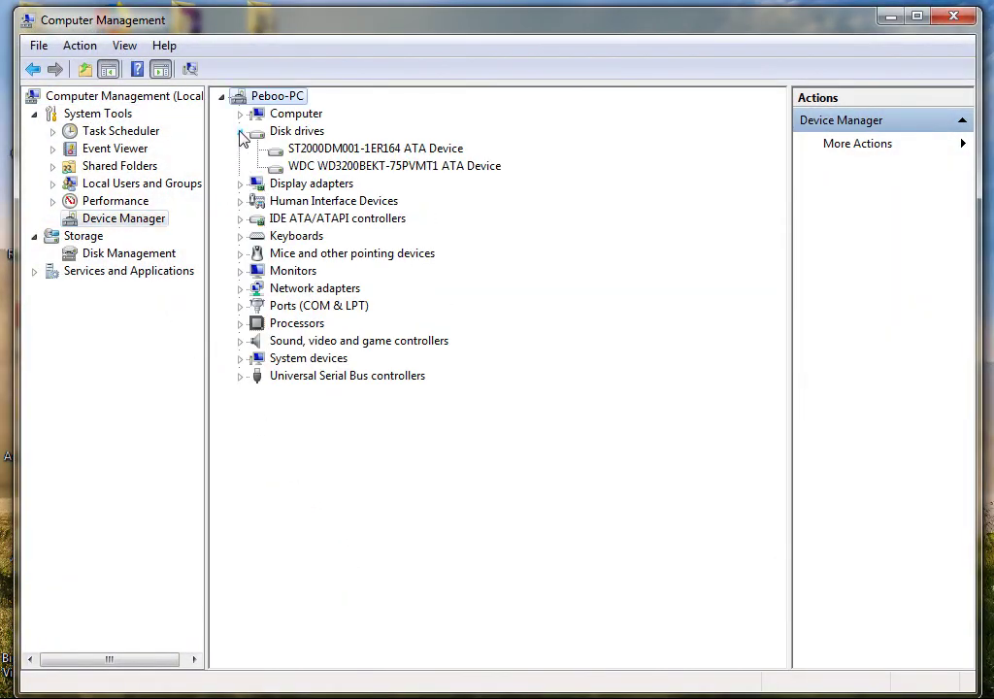
pyautogui.rightClick(326, 170)
pyautogui.click(372, 221)
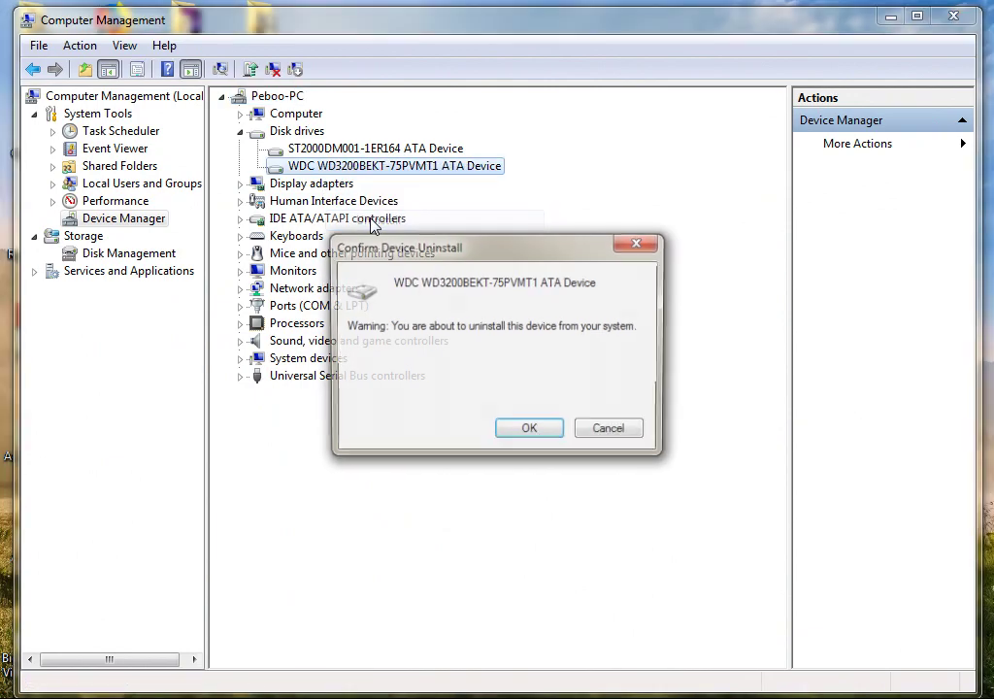
pyautogui.click(544, 432)
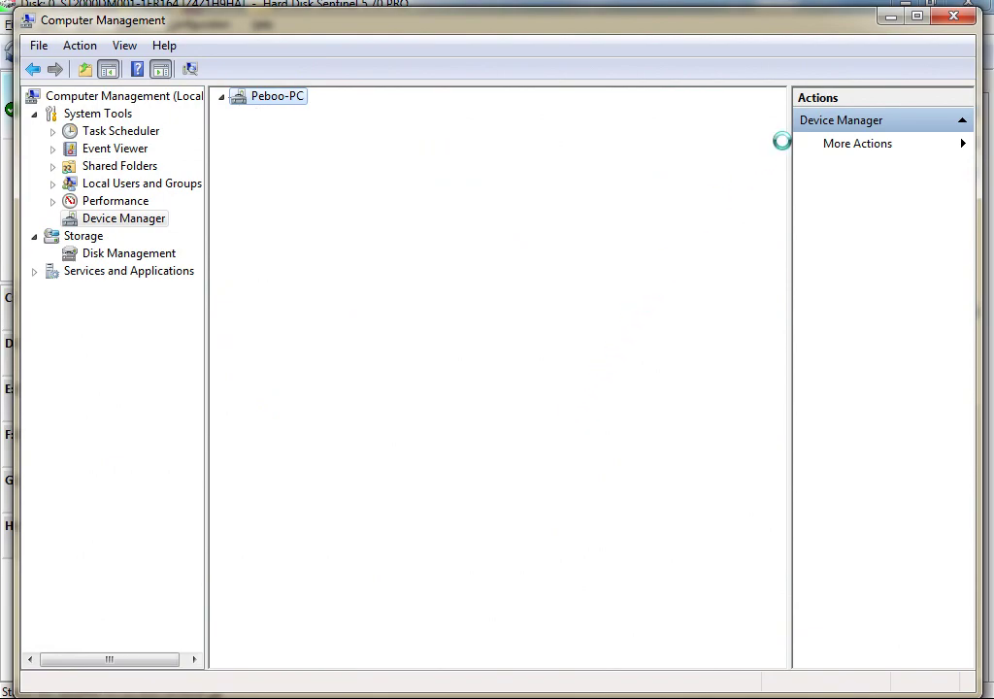
pyautogui.click(963, 19)
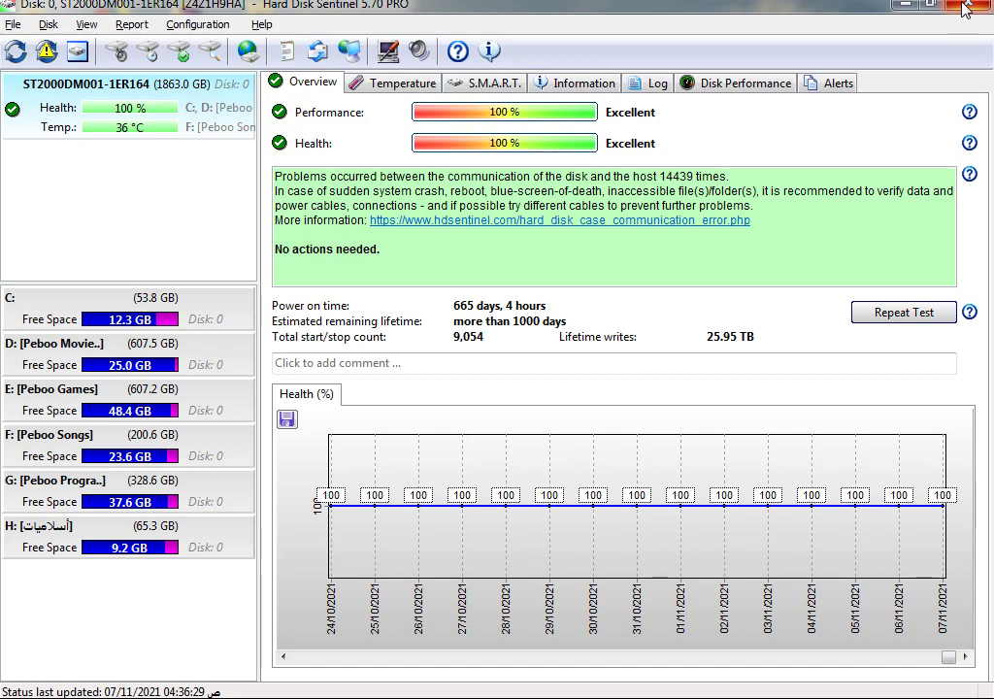
pyautogui.click(964, 8)
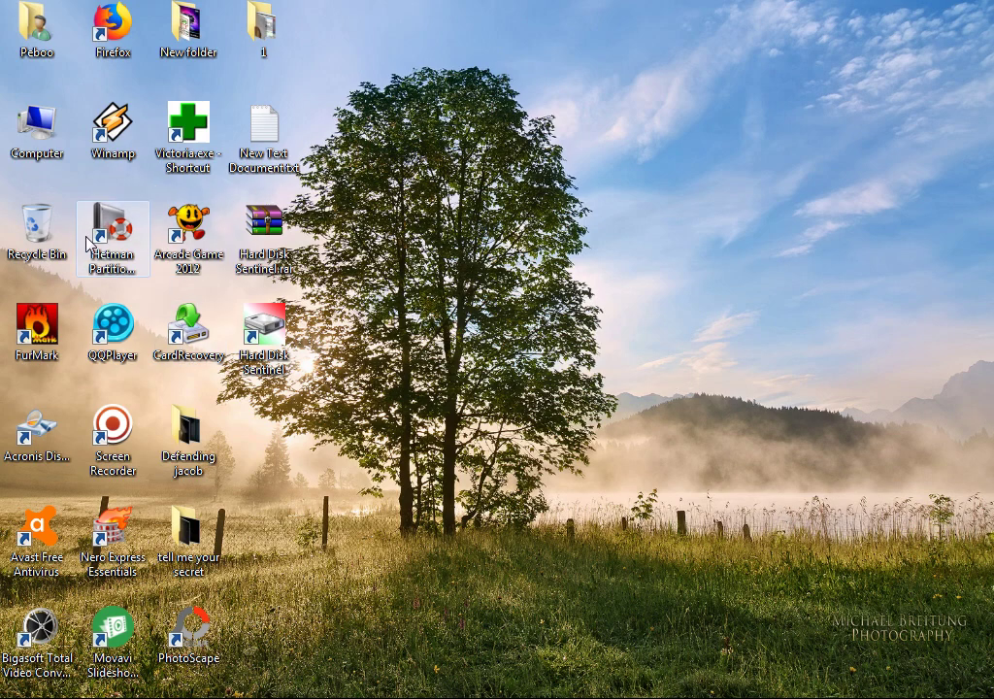
# Reopen Device Manager from Computer Management, scan the disk drives for hardware changes and close the window
pyautogui.rightClick(34, 130)
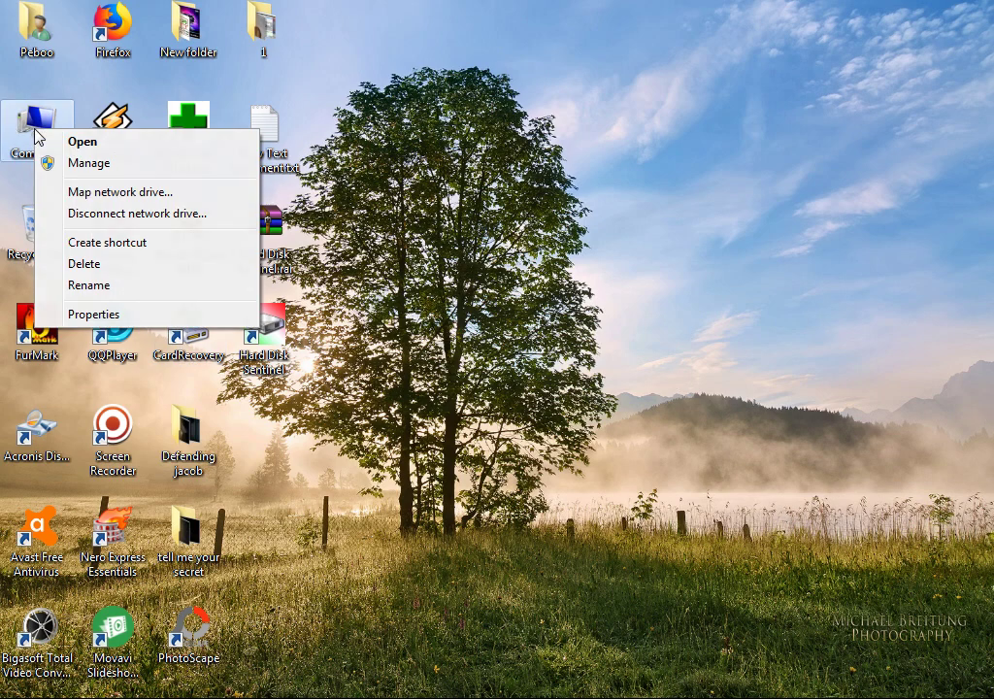
pyautogui.click(69, 162)
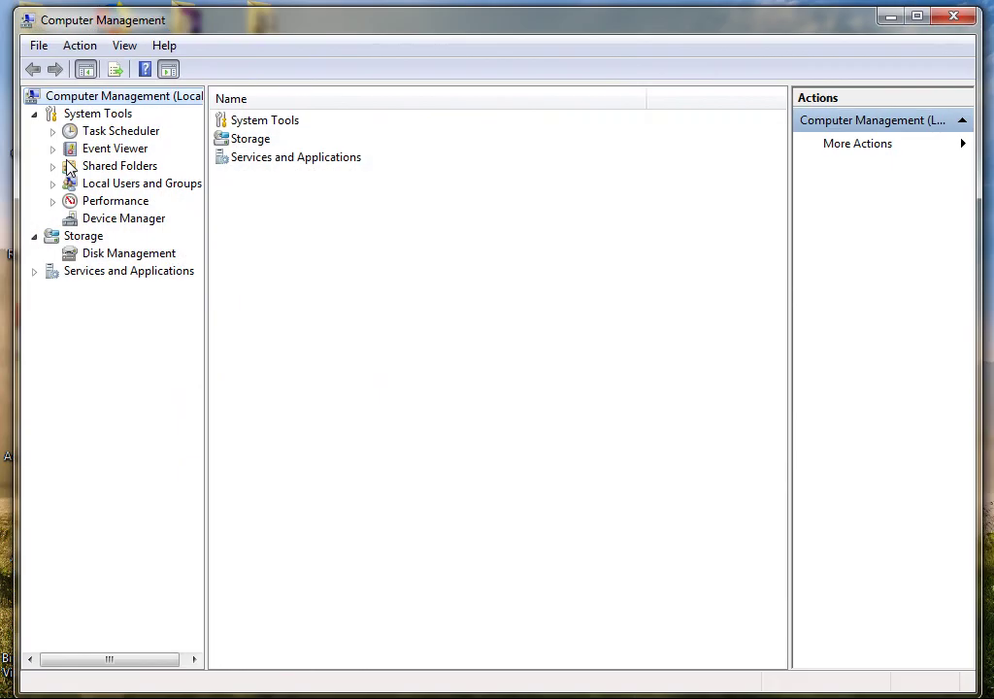
pyautogui.click(115, 218)
pyautogui.rightClick(268, 133)
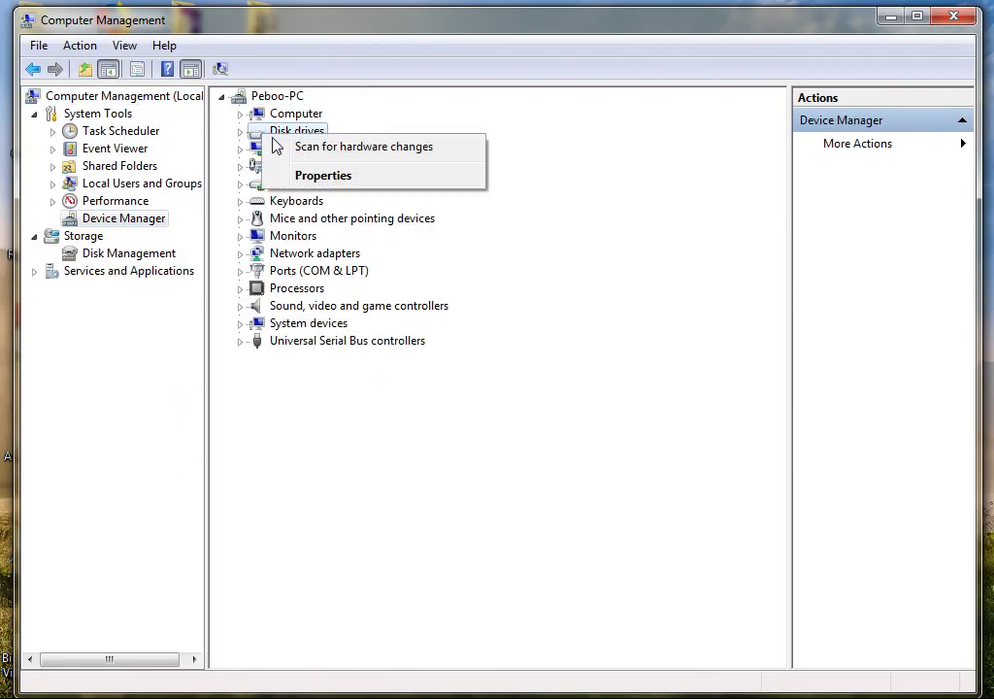
pyautogui.click(284, 149)
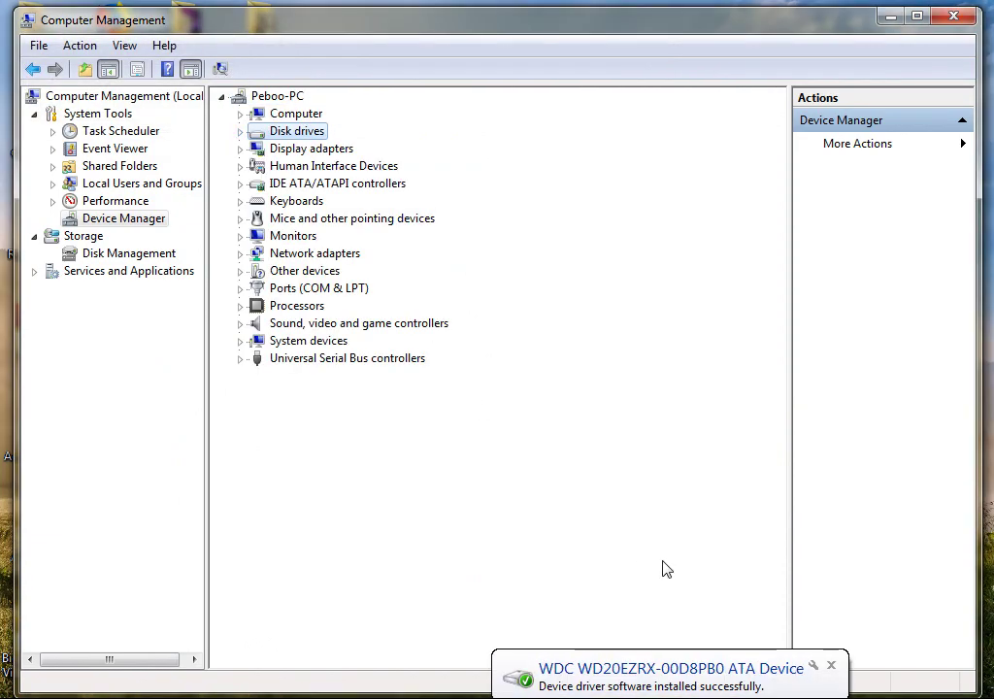
pyautogui.click(953, 17)
# Dismiss the AutoPlay windows and check the WDC WD20EZRX-00D8PB0 drive's overview in Hard Disk Sentinel and its passport in Victoria
pyautogui.click(685, 199)
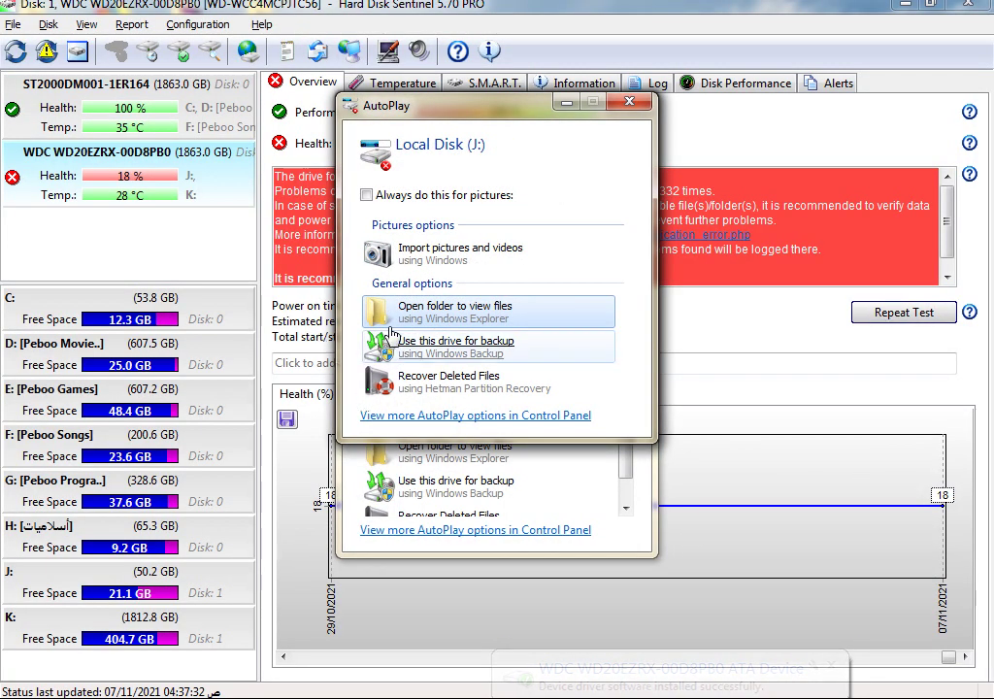
pyautogui.click(630, 103)
pyautogui.click(629, 107)
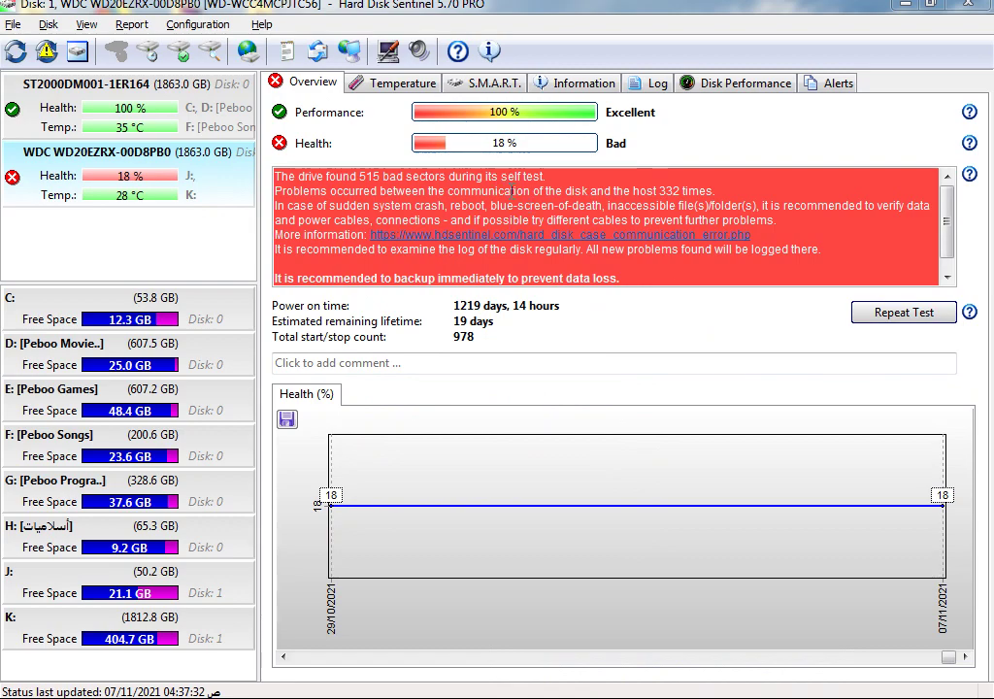
pyautogui.click(958, 13)
pyautogui.doubleClick(177, 109)
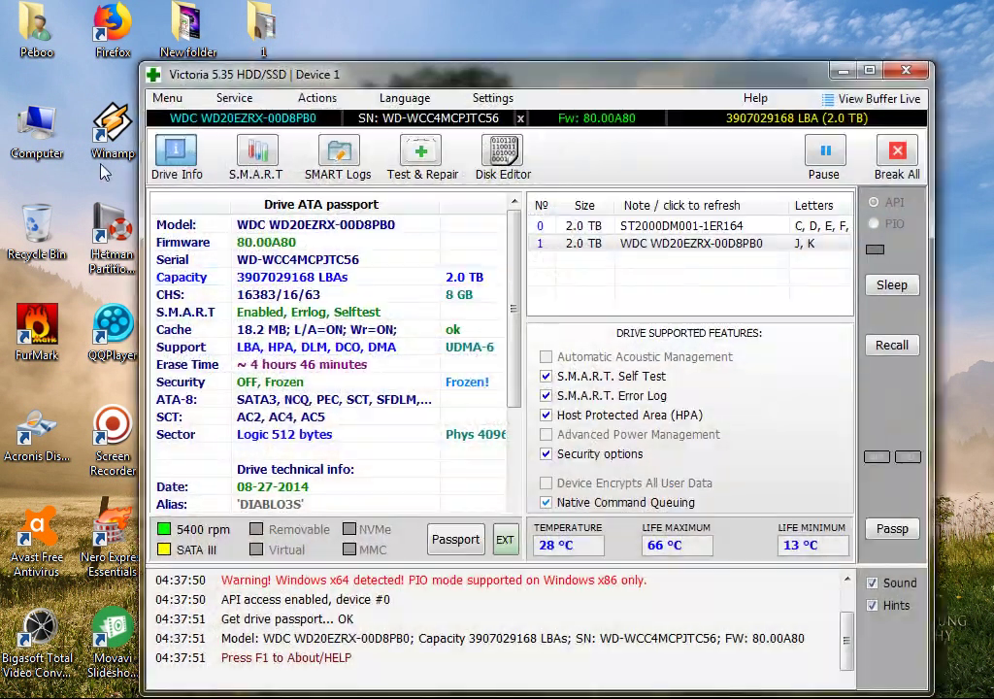
# Switch to Windows Explorer and view the contents of Local Disk (J:) and Local Disk (K:)
pyautogui.doubleClick(37, 124)
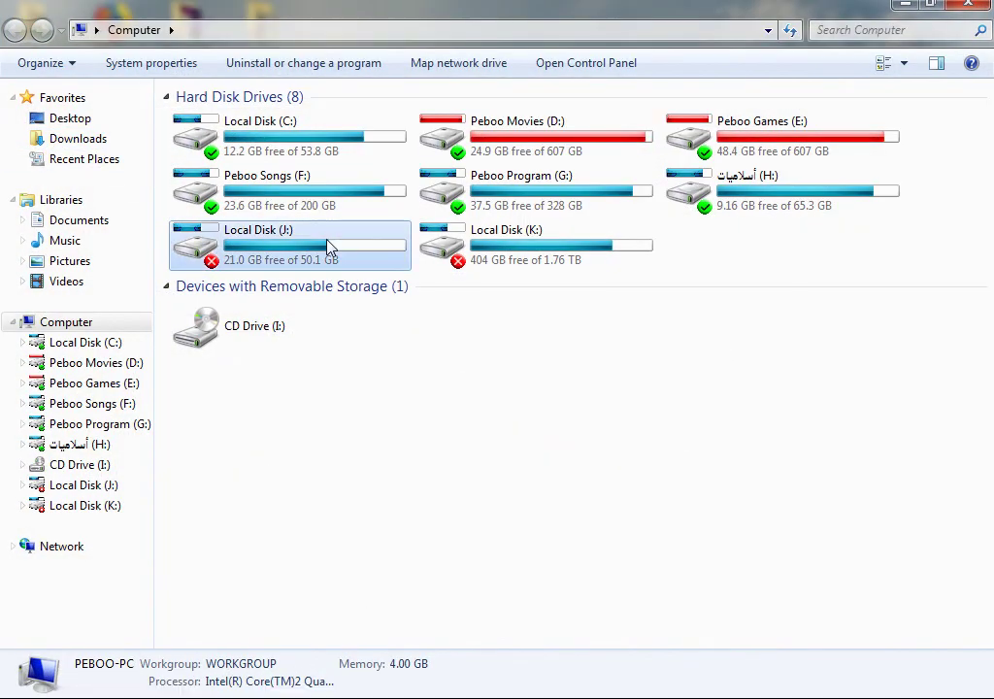
pyautogui.doubleClick(328, 244)
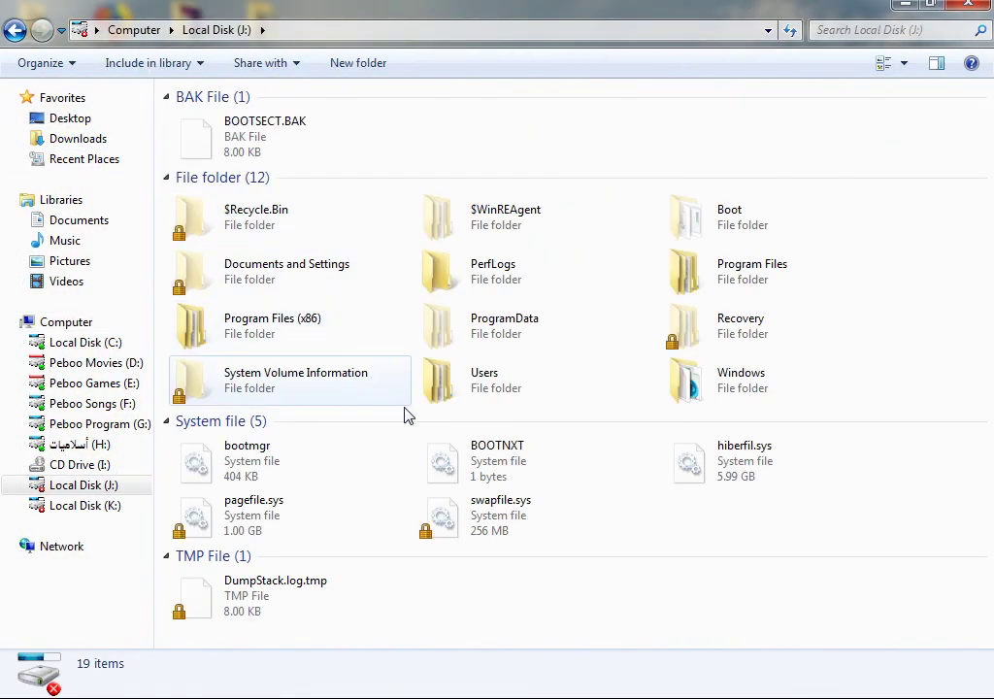
pyautogui.click(15, 30)
pyautogui.doubleClick(483, 257)
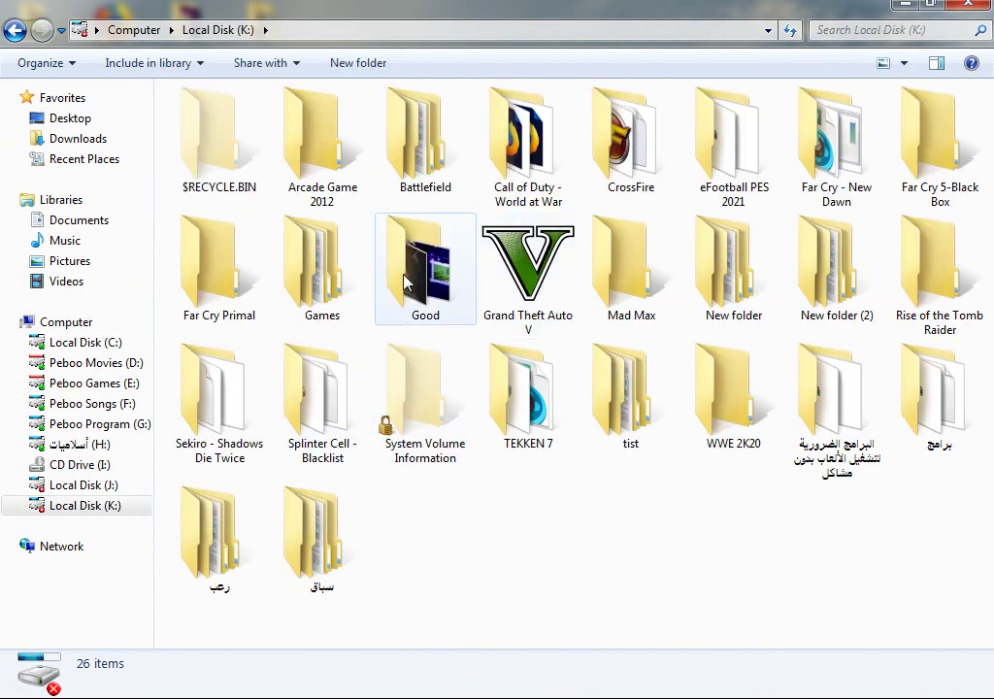
pyautogui.click(15, 30)
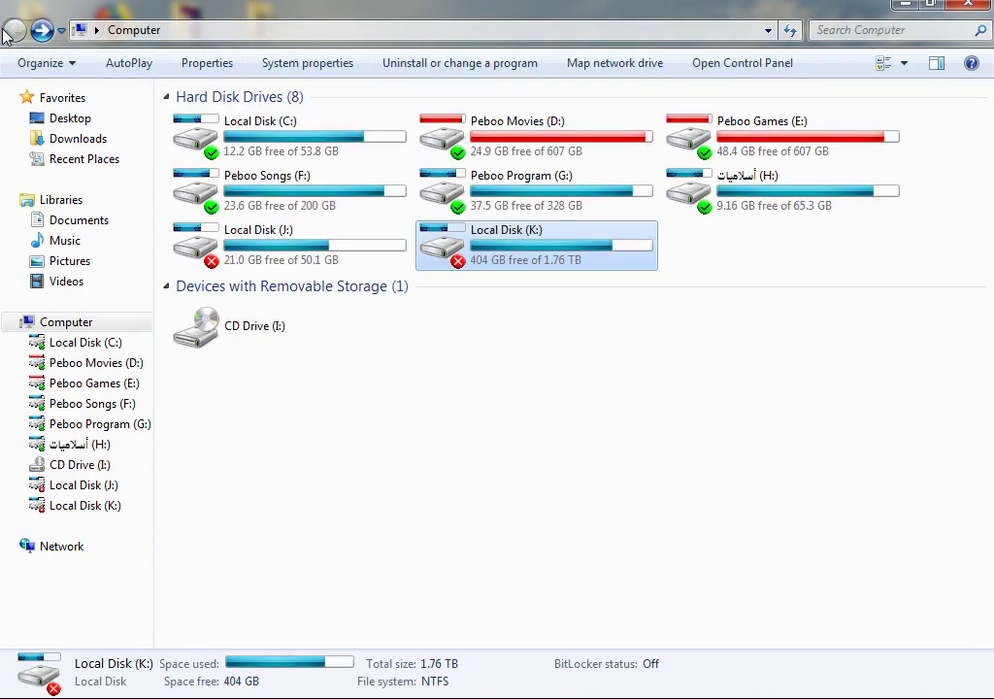
# View Local Disk (K:) and close Windows Explorer, and read the WDC WD20EZRX-00D8PB0 drive's passport and S.M.A.R.T. attributes in Victoria
pyautogui.doubleClick(490, 245)
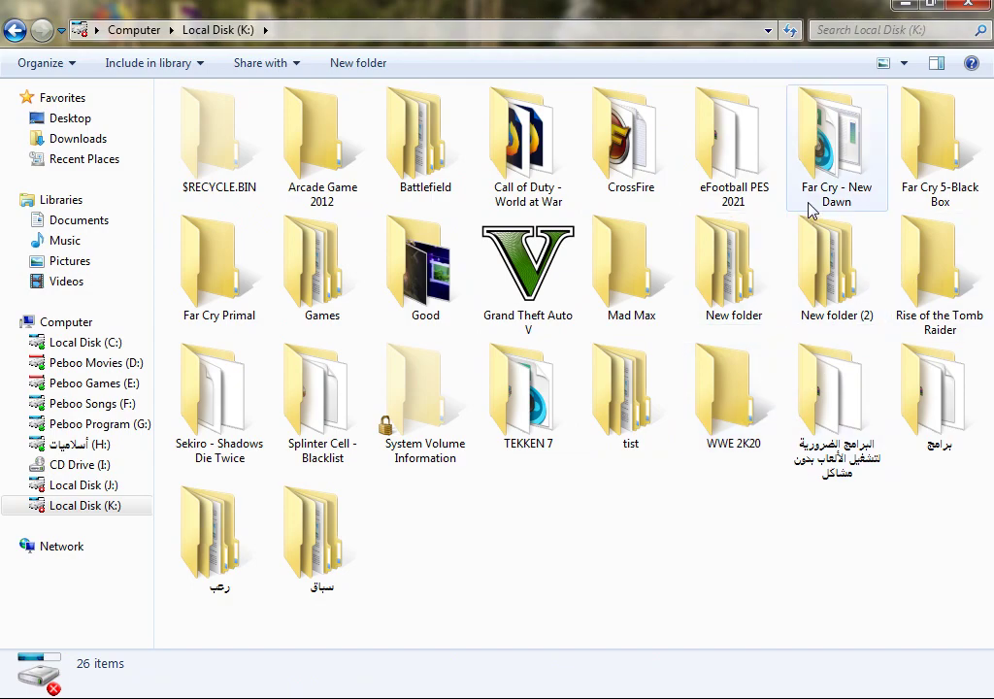
pyautogui.click(964, 8)
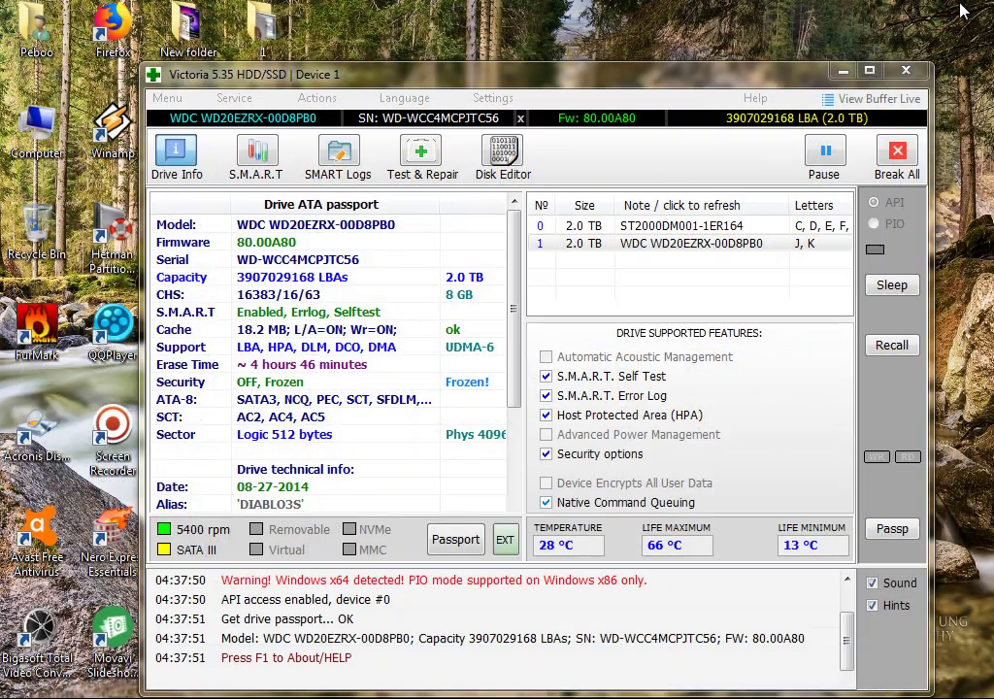
pyautogui.click(665, 243)
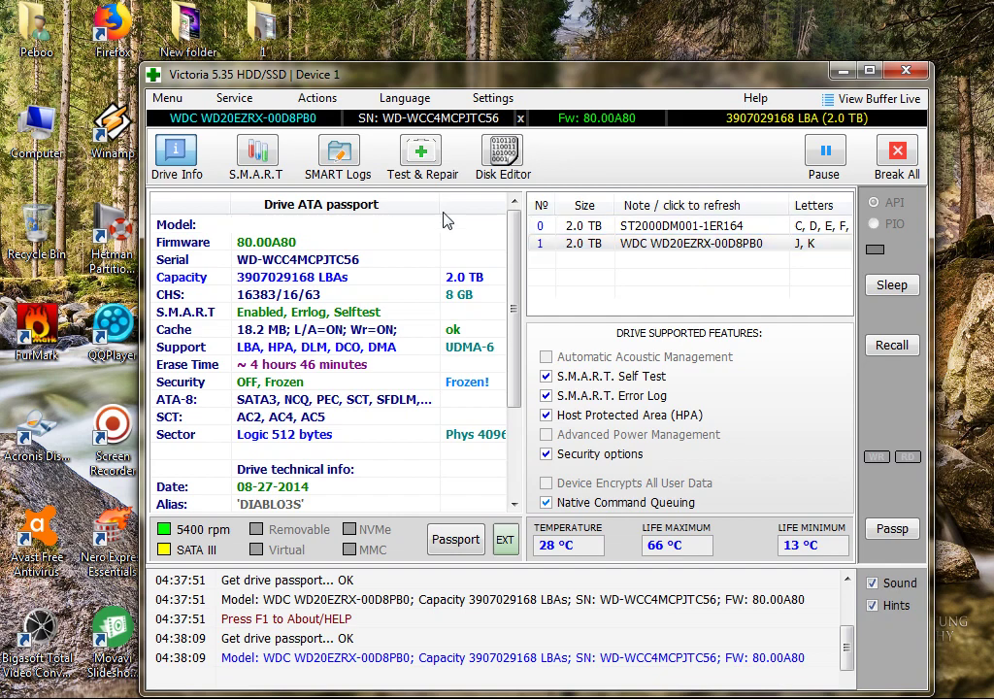
pyautogui.click(257, 160)
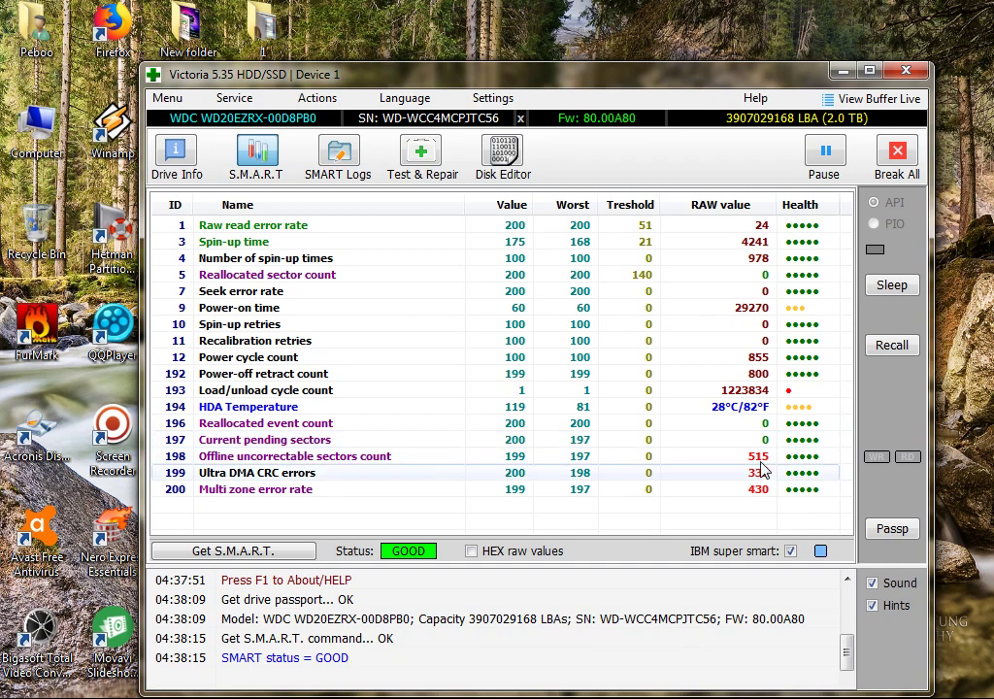
# Run a full read scan of the WDC WD20EZRX-00D8PB0 drive and stop it, and do the same with a quick scan
pyautogui.click(422, 155)
pyautogui.click(596, 291)
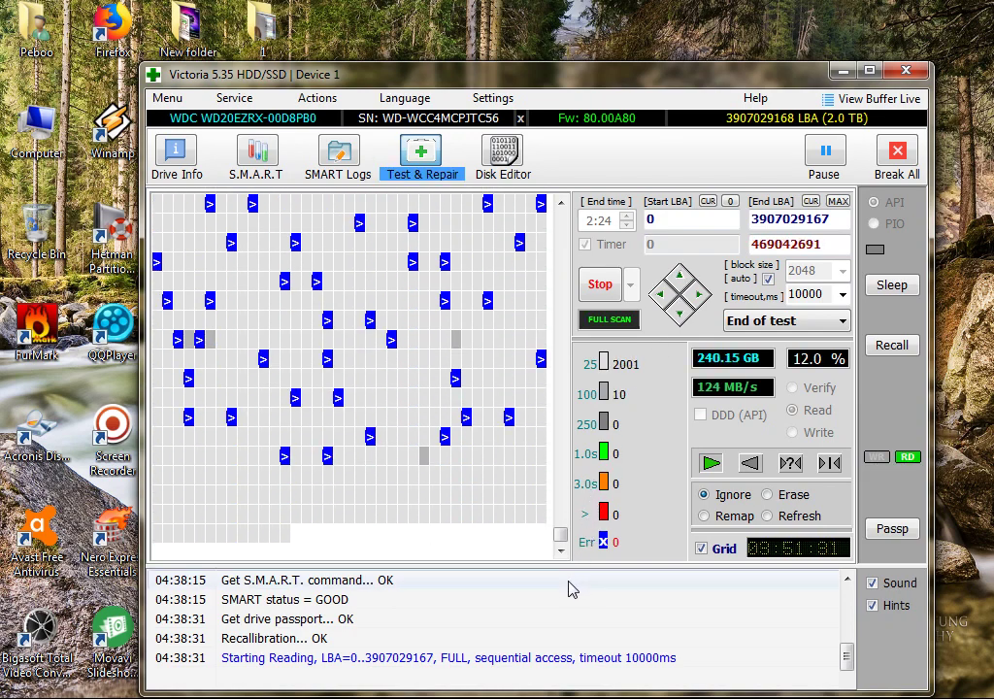
pyautogui.click(600, 289)
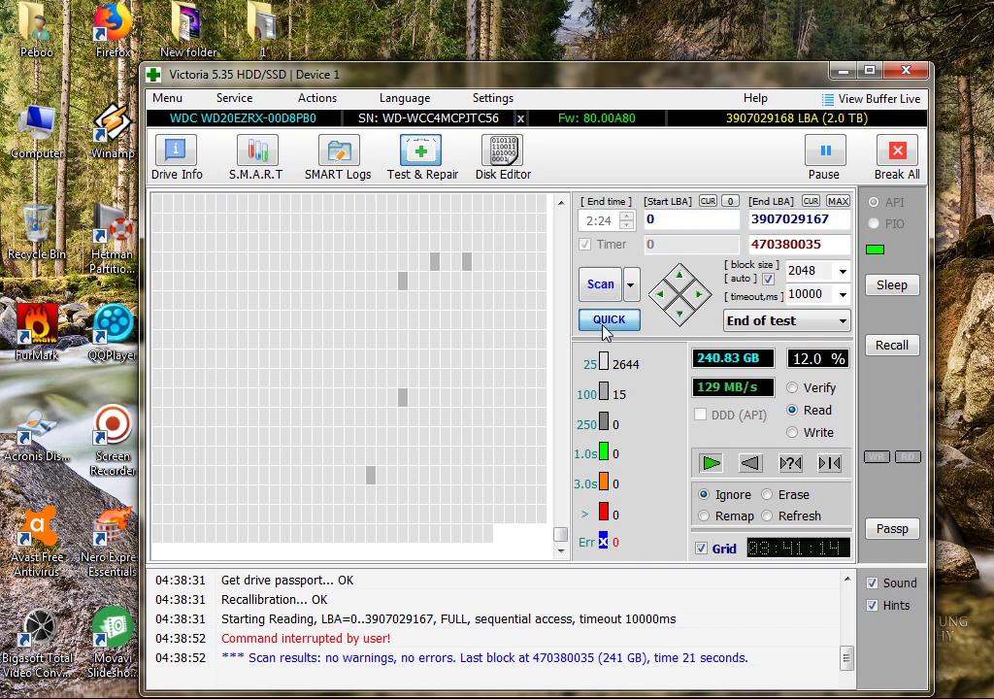
pyautogui.click(606, 323)
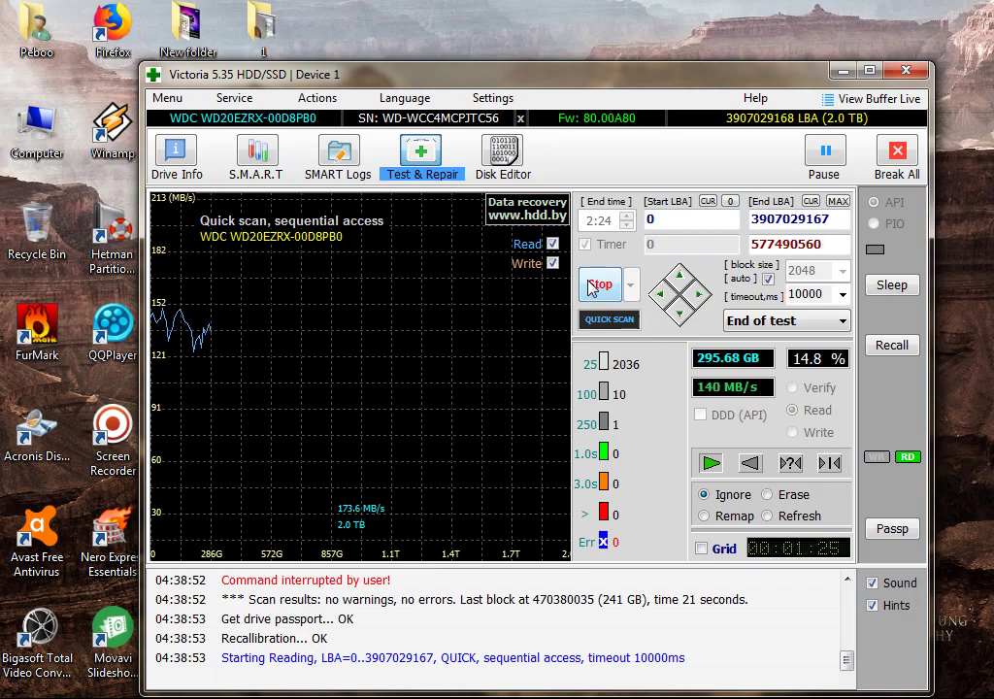
pyautogui.click(591, 287)
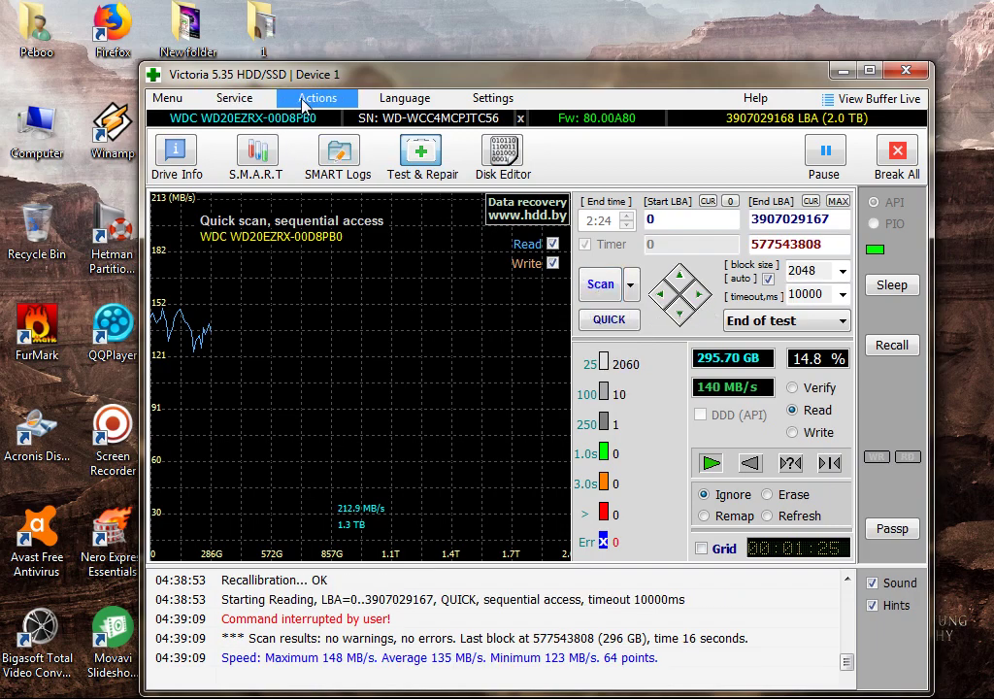
# Reread the drive's S.M.A.R.T. attributes, close Victoria and open Hard Disk Sentinel
pyautogui.click(252, 160)
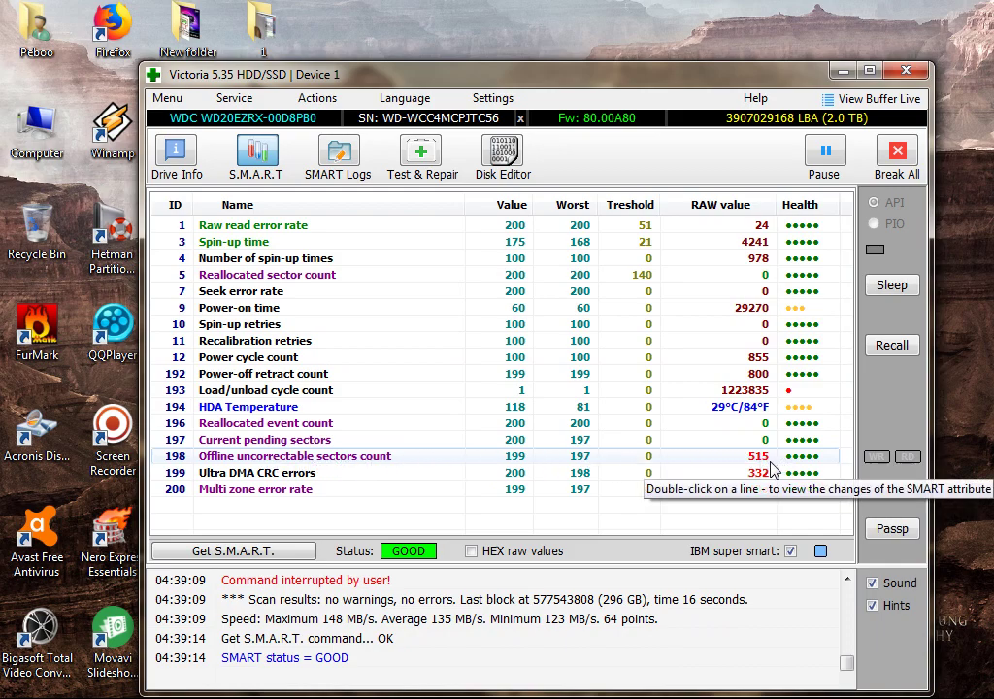
pyautogui.click(905, 70)
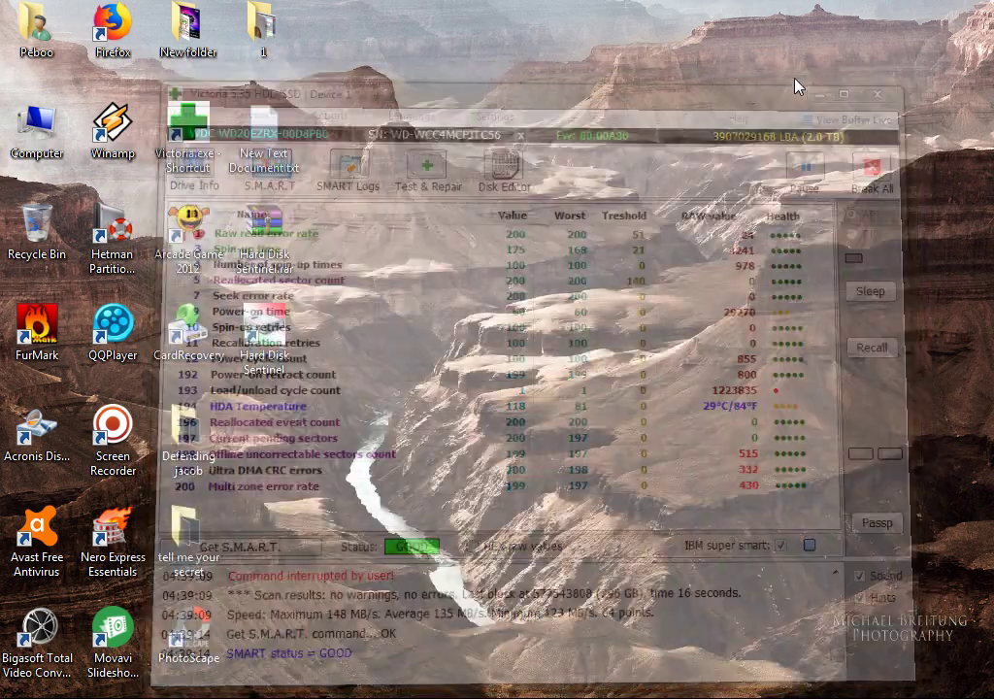
pyautogui.doubleClick(272, 357)
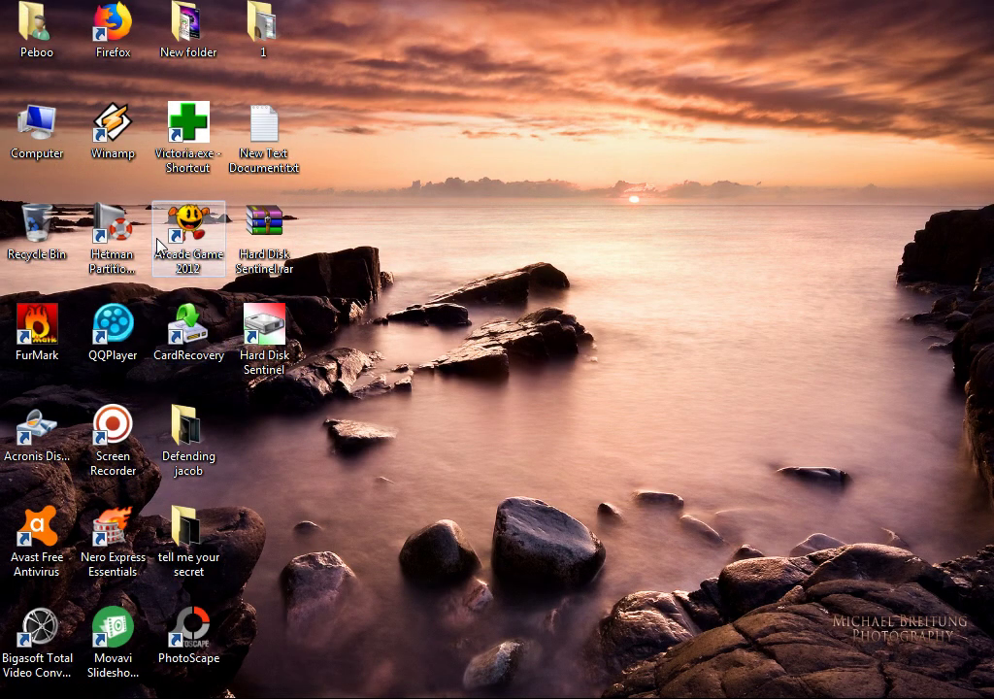
# Reopen Victoria and start a full read scan of the WDC WD20EZRX-00D8PB0 drive
pyautogui.doubleClick(199, 145)
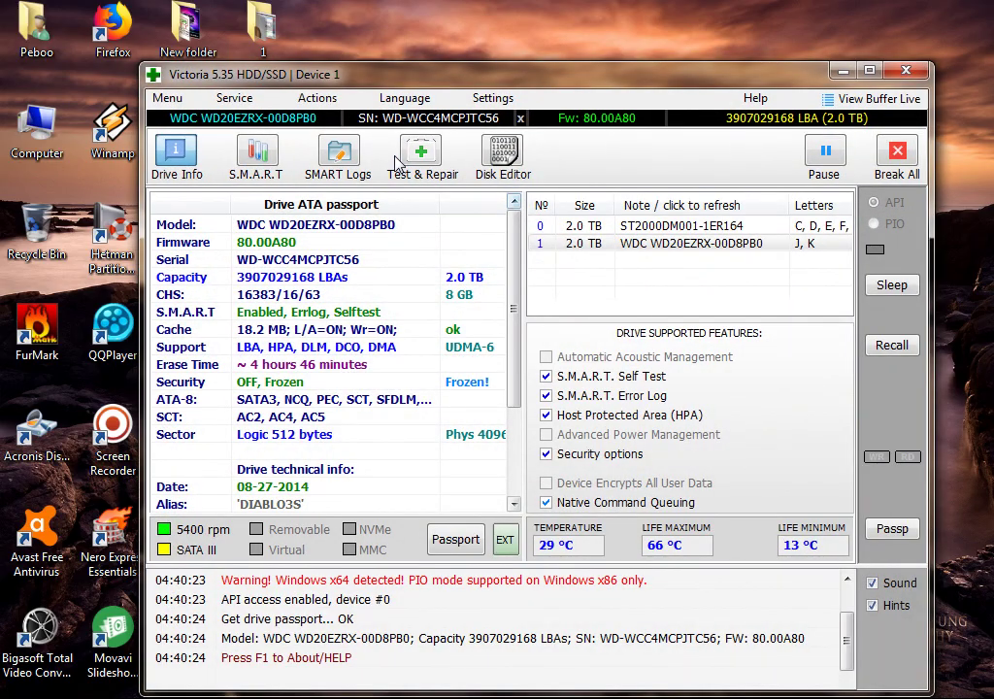
pyautogui.click(422, 155)
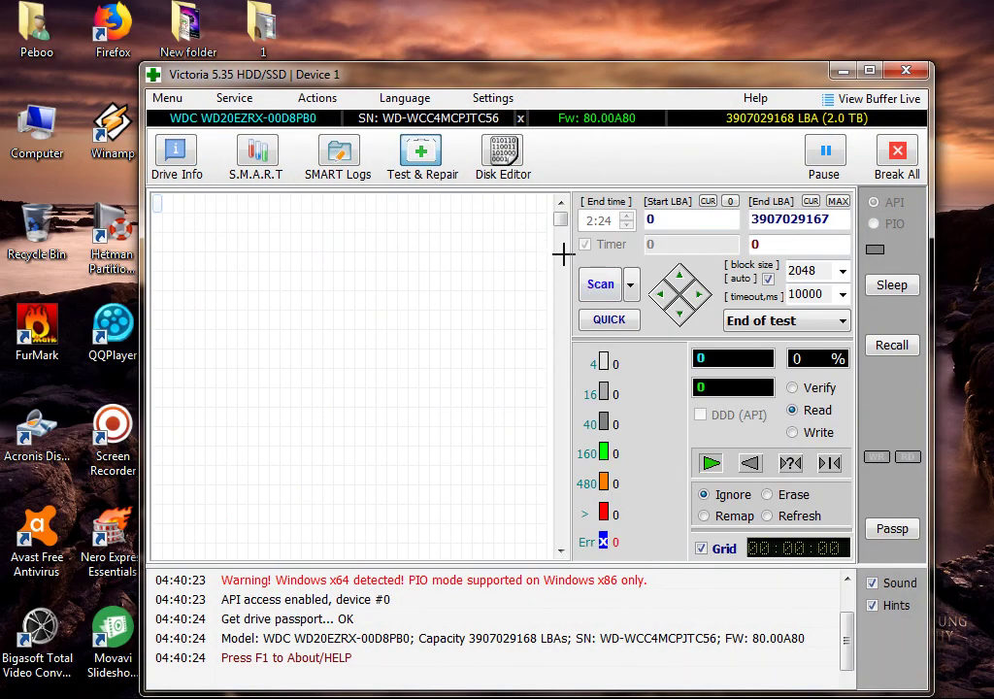
pyautogui.click(600, 288)
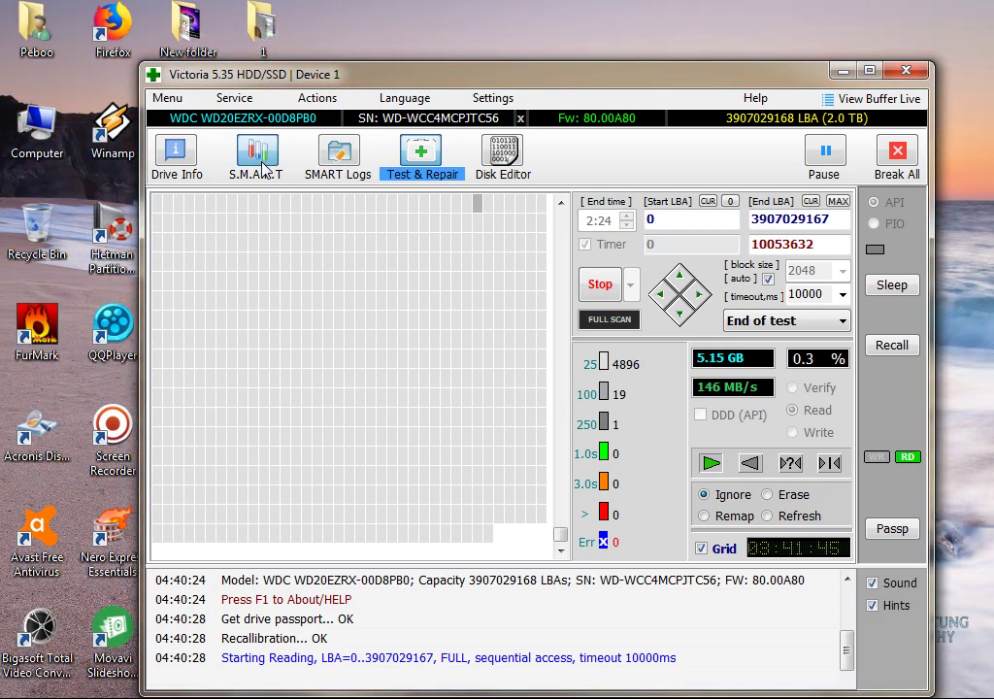
# Compare the drive's S.M.A.R.T. attributes with the block counts of the running surface scan, and stop the scan
pyautogui.click(261, 165)
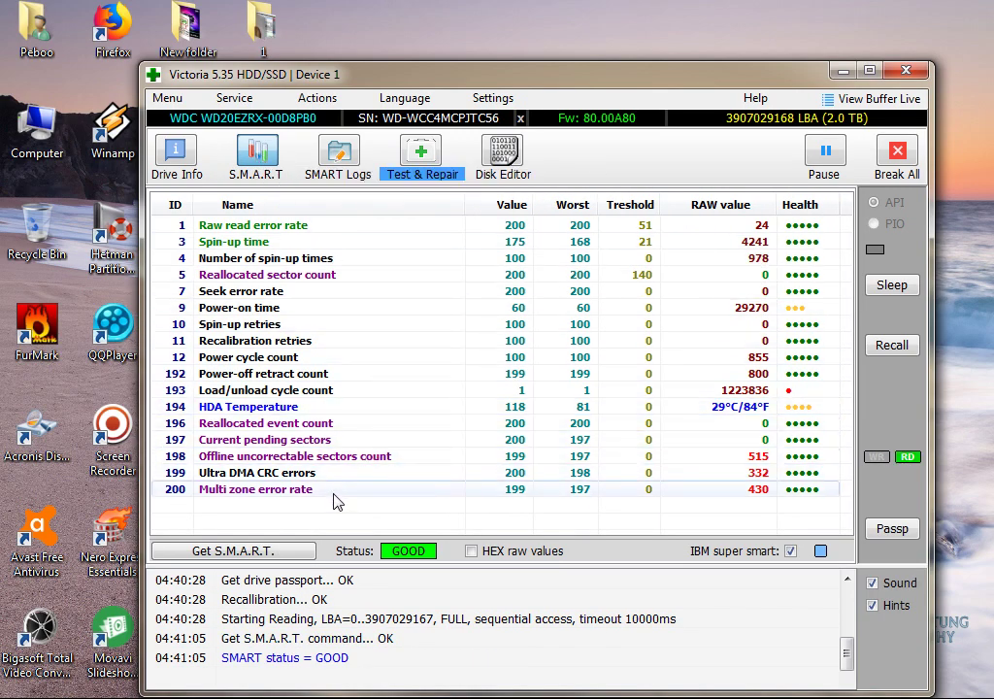
pyautogui.click(423, 156)
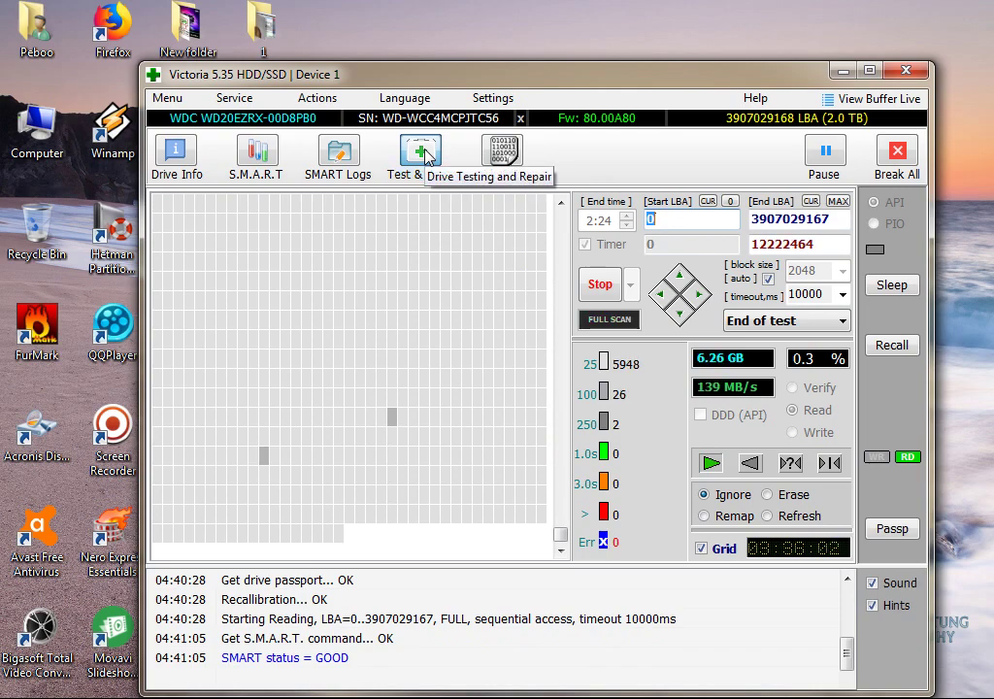
pyautogui.click(260, 155)
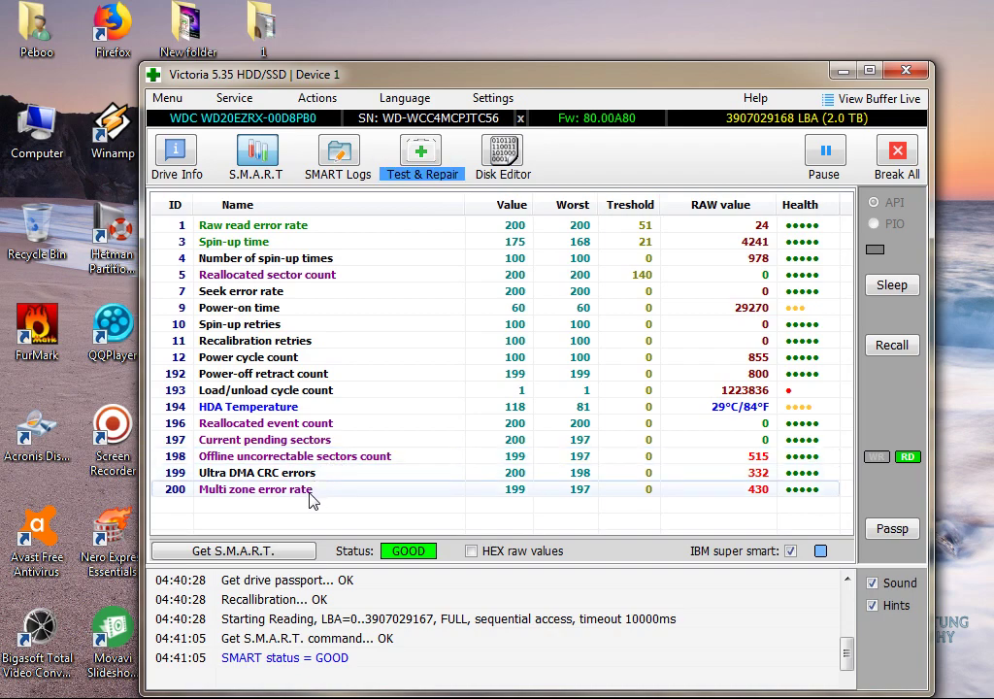
pyautogui.click(421, 173)
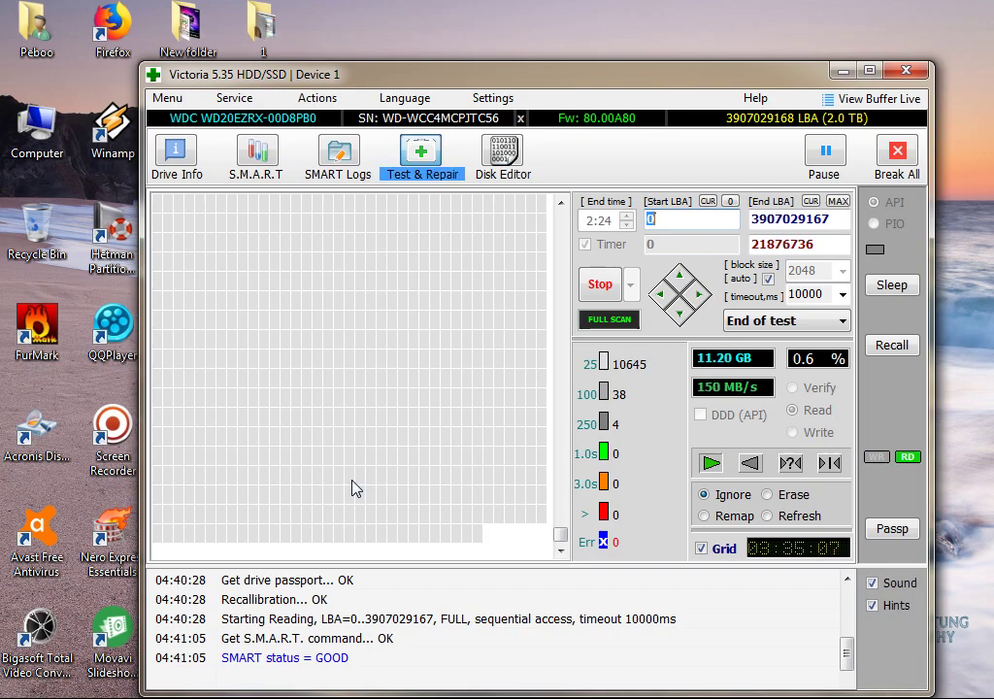
pyautogui.click(609, 288)
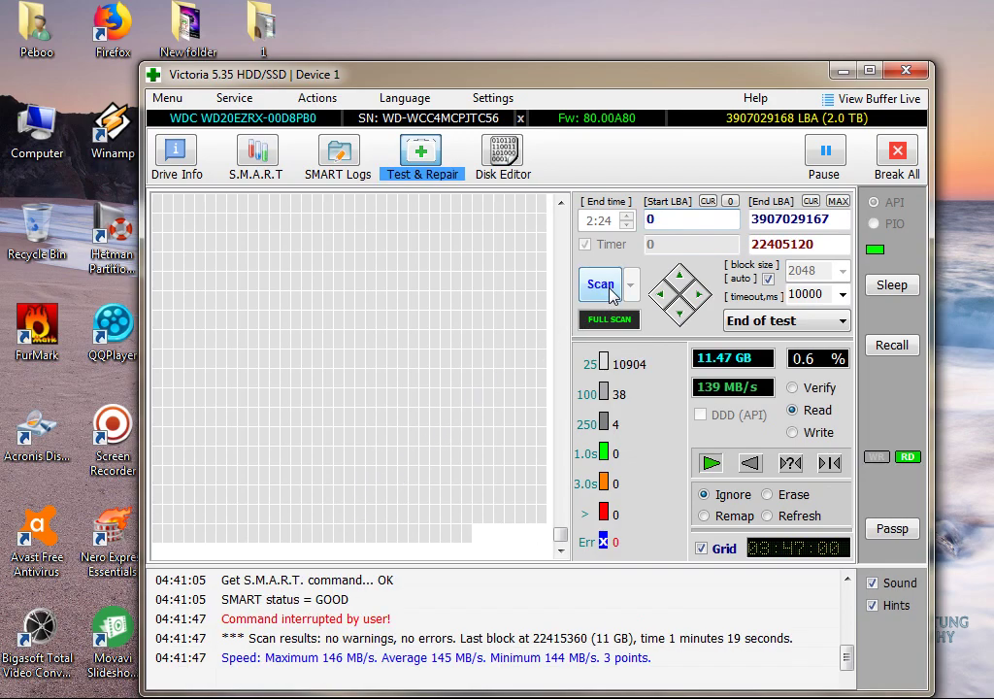
# Close Victoria, check the WDC WD20EZRX-00D8PB0 drive's health overview in Hard Disk Sentinel and close the program
pyautogui.click(905, 70)
pyautogui.doubleClick(268, 336)
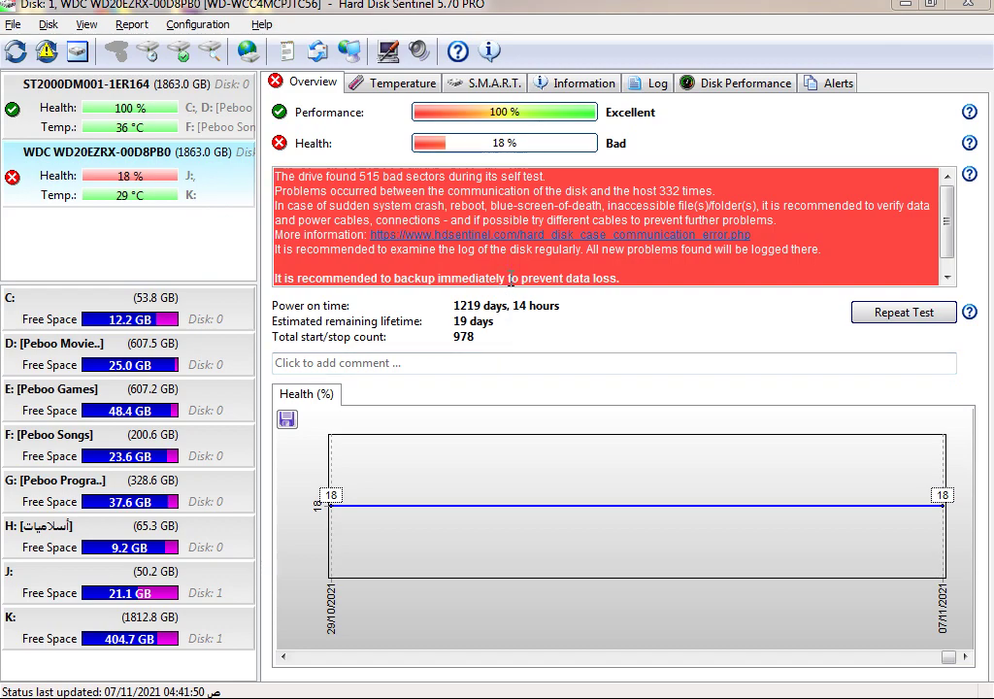
pyautogui.click(977, 10)
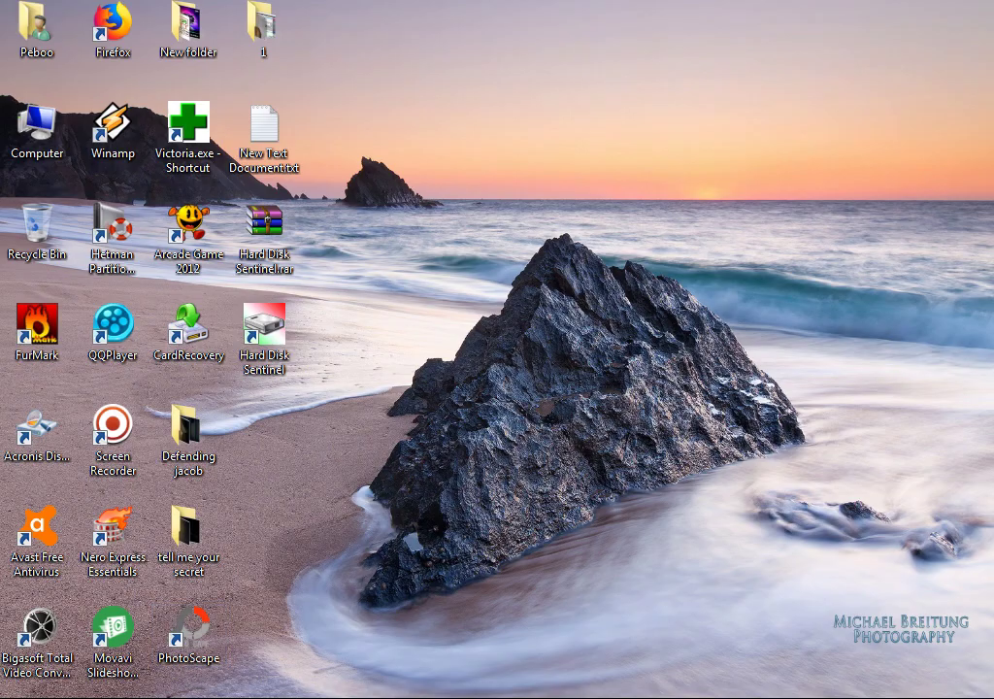
# Switch to the browser and view the YouTube channel's uploaded videos
pyautogui.hotkey('alt', 'Tab')
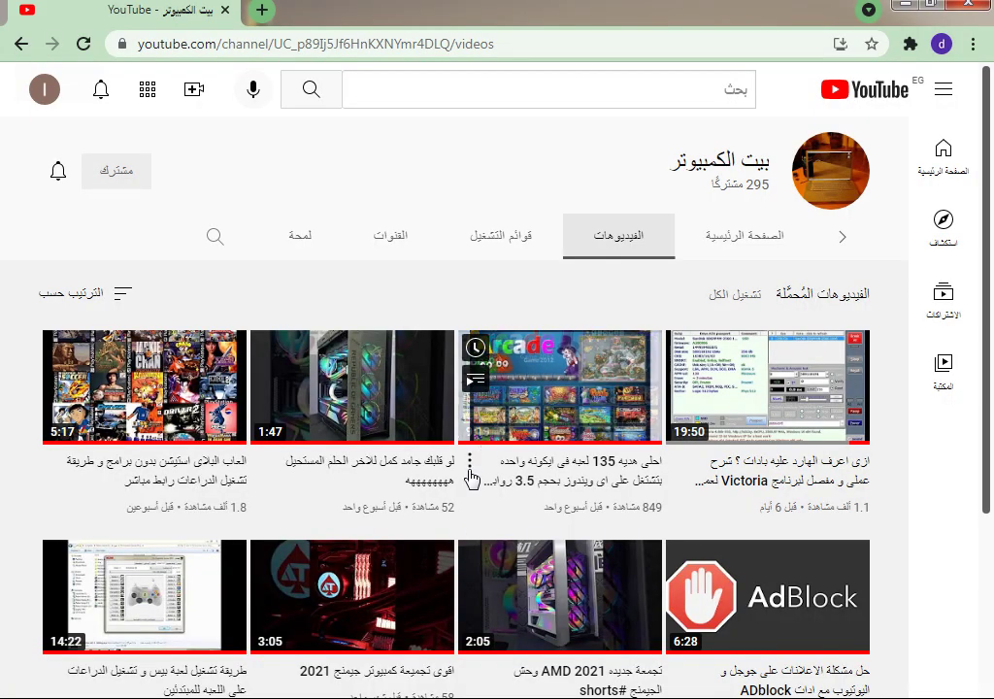